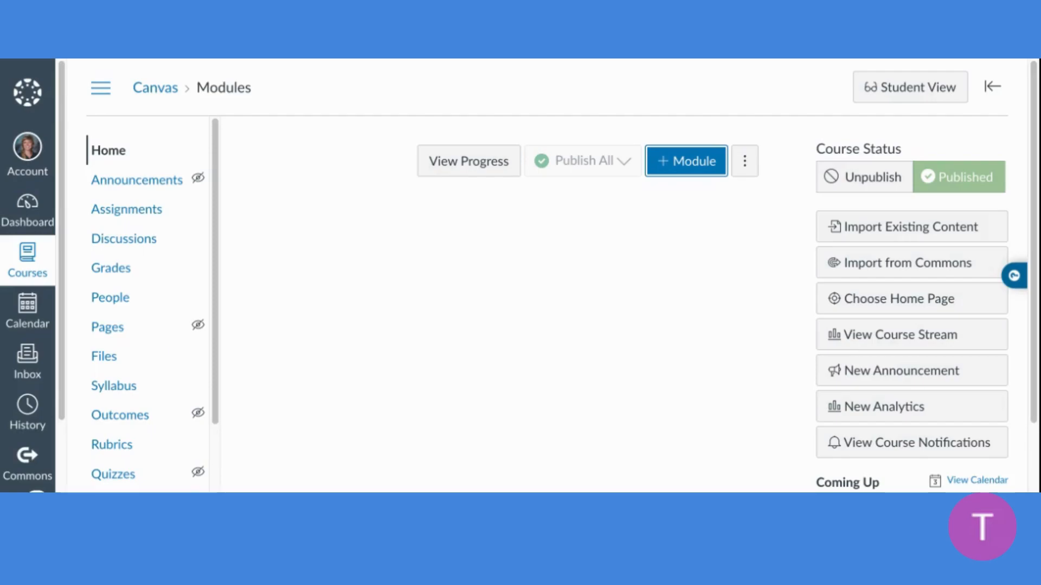
Examine the display options offered for the course home page and leave the setting unsaved
{"action": "scroll", "coordinate": [430, 303], "scroll_direction": "down", "scroll_amount": 2}
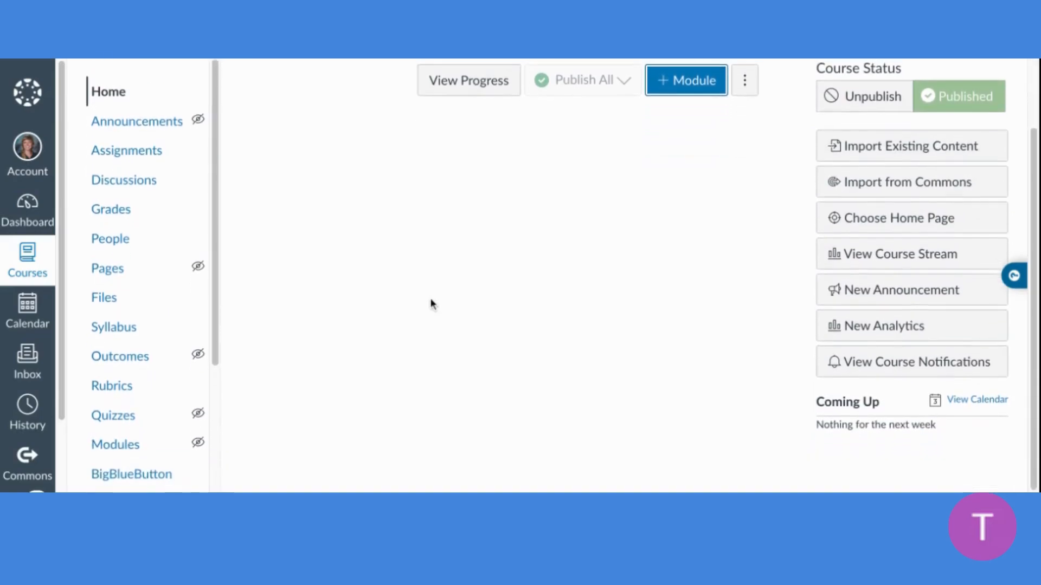
{"action": "scroll", "coordinate": [431, 304], "scroll_direction": "up", "scroll_amount": 2}
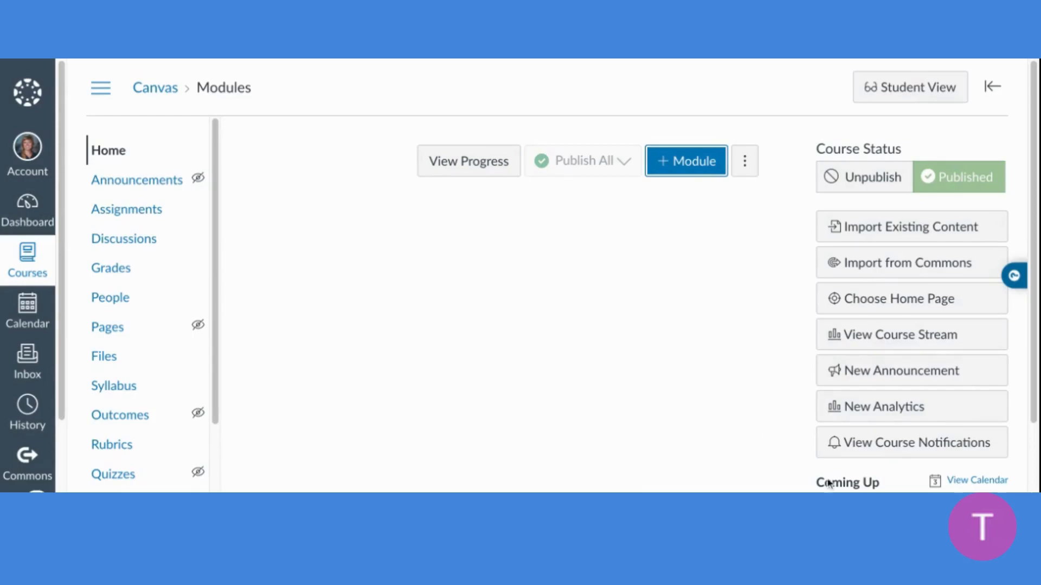
{"action": "left_click", "coordinate": [930, 303]}
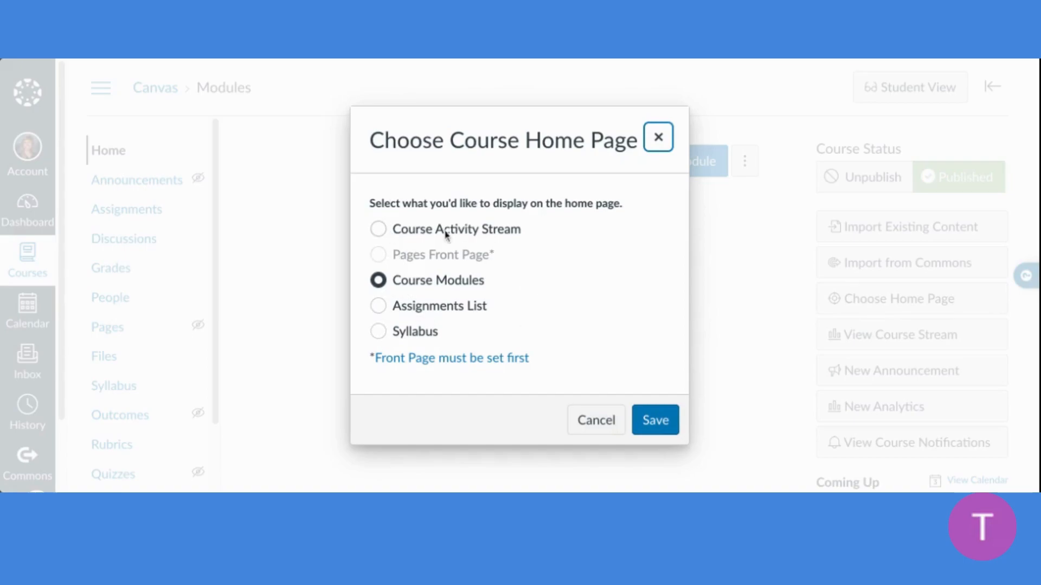
{"action": "left_click", "coordinate": [377, 258]}
{"action": "left_click", "coordinate": [610, 422]}
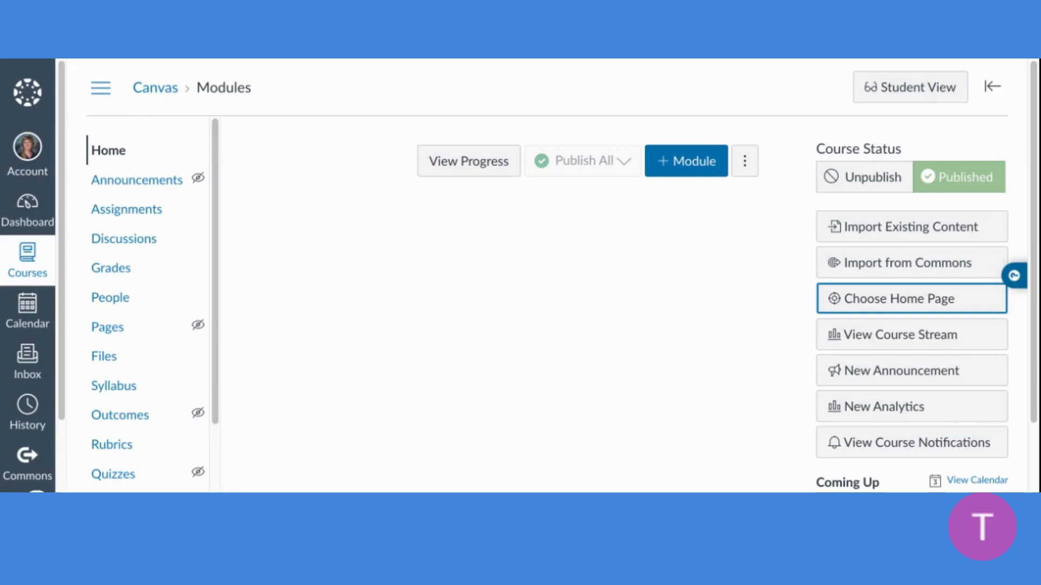
Add a module named "Unit 1" to the course
{"action": "scroll", "coordinate": [660, 274], "scroll_direction": "down", "scroll_amount": 1}
{"action": "left_click", "coordinate": [700, 126]}
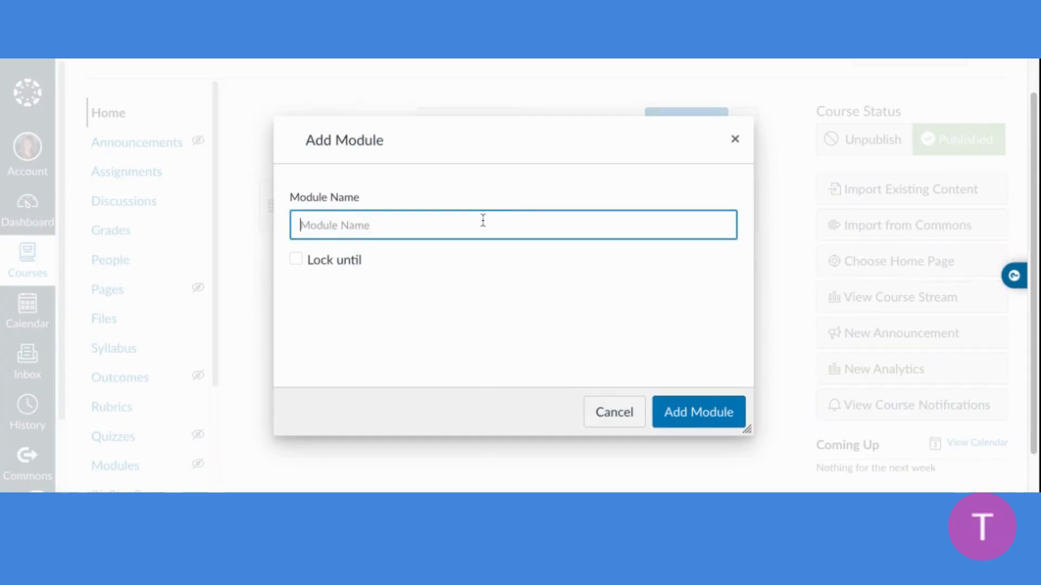
{"action": "type", "text": "Unit 2"}
{"action": "key", "text": "BackSpace"}
{"action": "type", "text": "1"}
{"action": "left_click", "coordinate": [686, 413]}
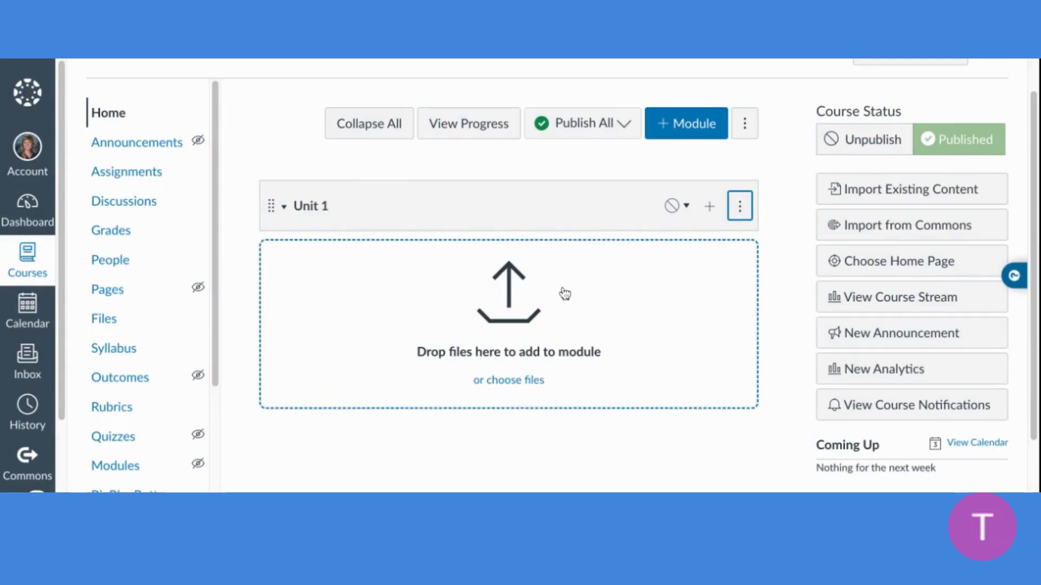
{"action": "left_click", "coordinate": [699, 128]}
{"action": "type", "text": "Unit 2"}
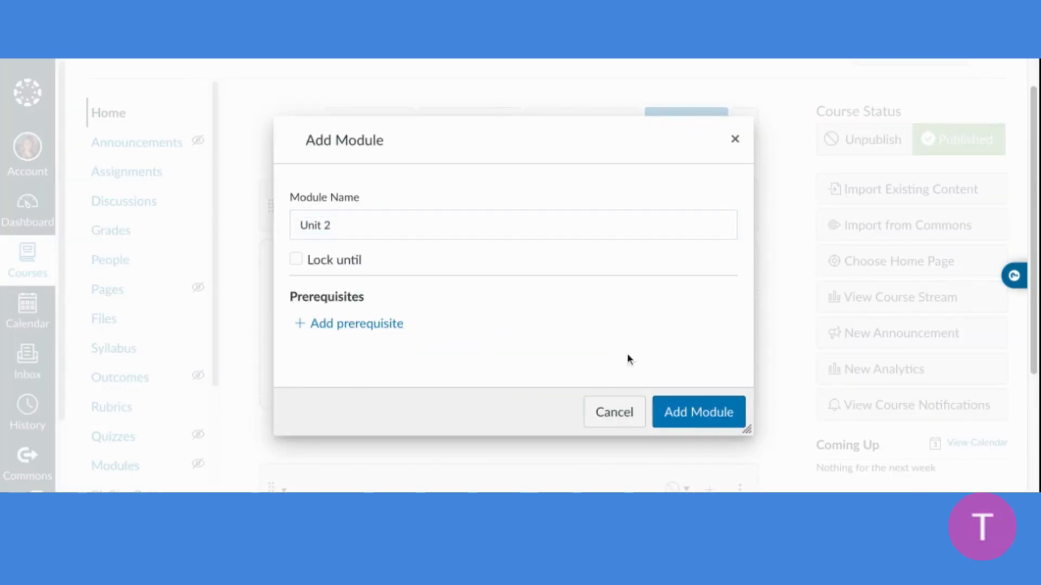
{"action": "left_click", "coordinate": [296, 261]}
{"action": "left_click", "coordinate": [296, 260]}
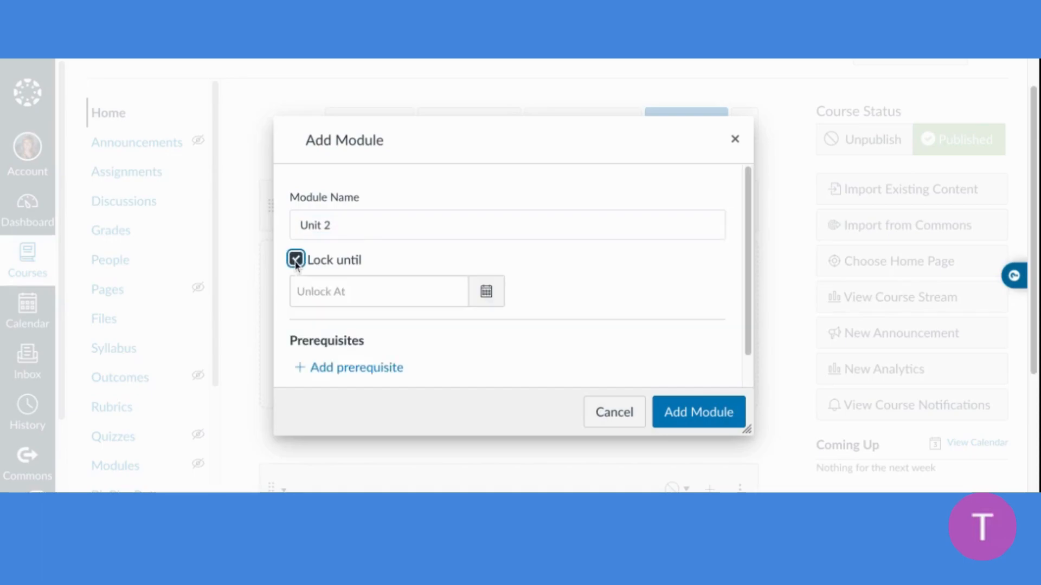
{"action": "left_click", "coordinate": [363, 325]}
{"action": "left_click", "coordinate": [382, 327]}
{"action": "left_click", "coordinate": [370, 341]}
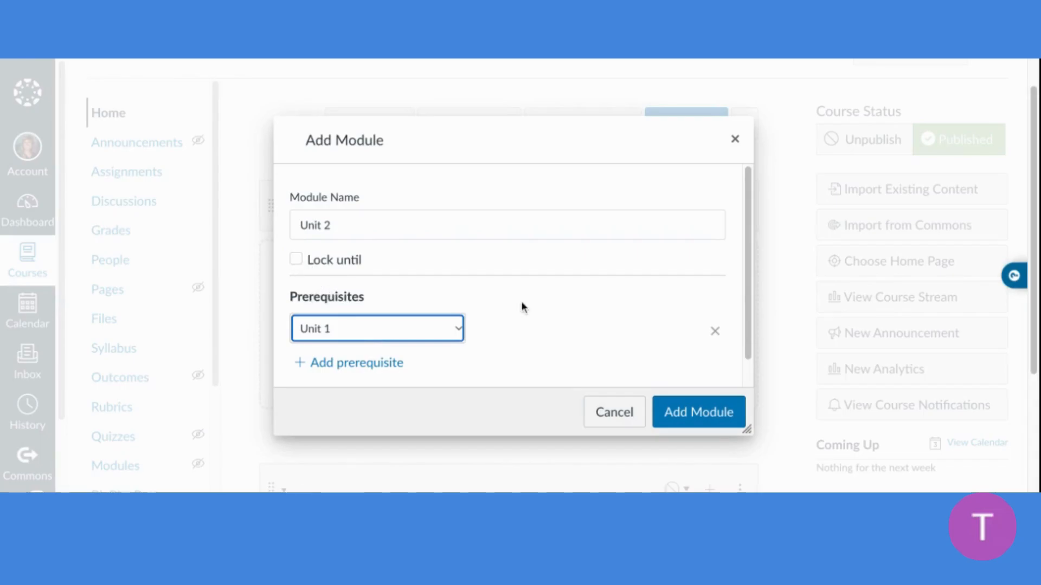
{"action": "left_click", "coordinate": [614, 411]}
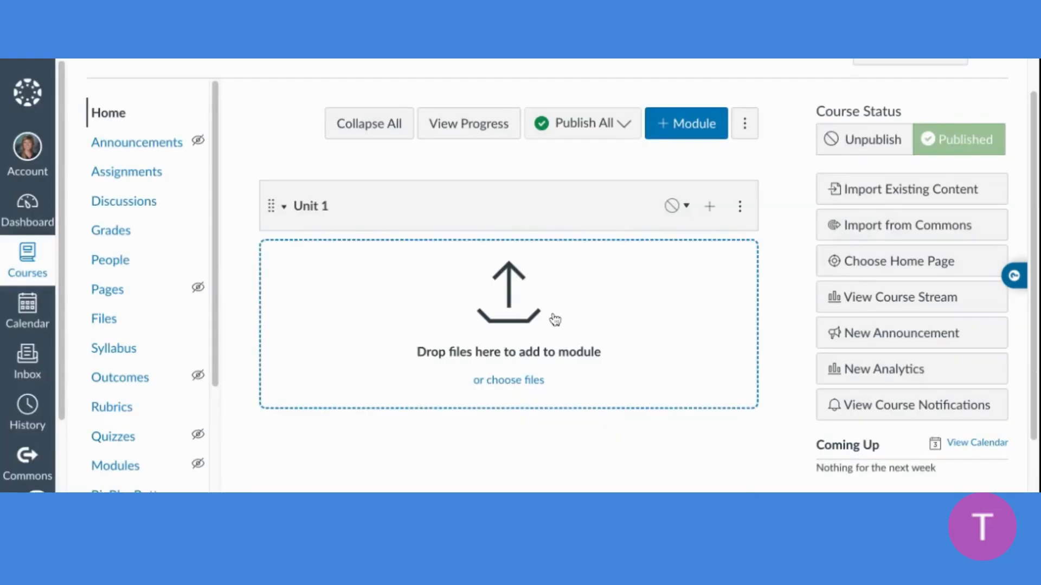
Add a second module named "Unit 2" without a lock date or prerequisites
{"action": "left_click", "coordinate": [686, 125]}
{"action": "type", "text": "Unit 2"}
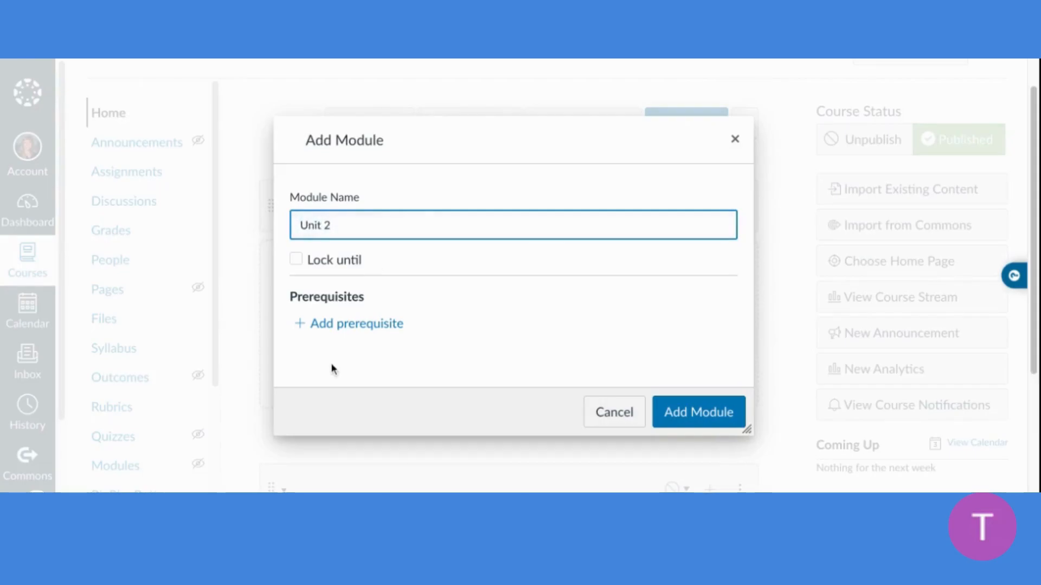
{"action": "left_click", "coordinate": [713, 426]}
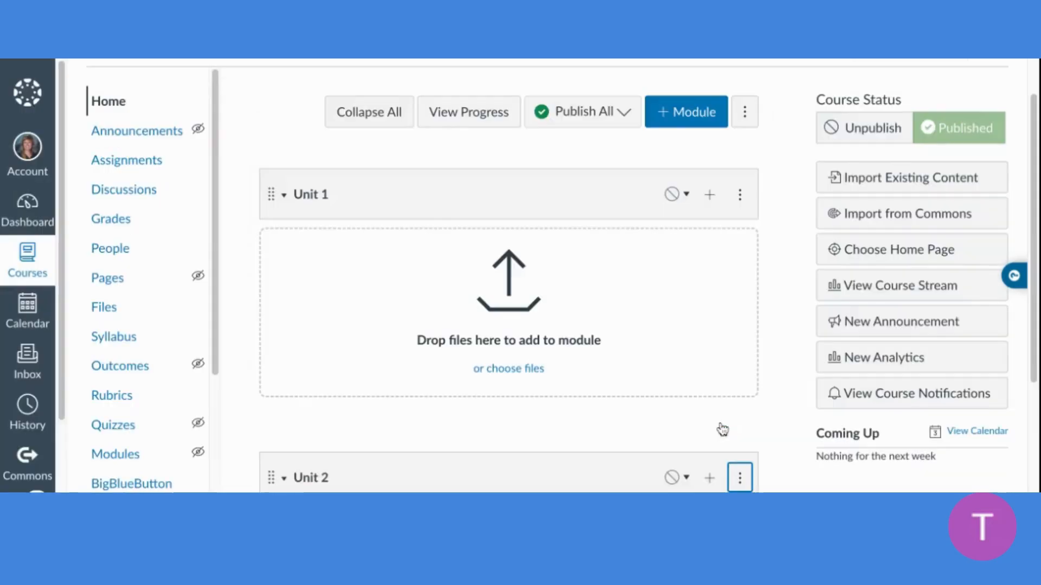
{"action": "scroll", "coordinate": [586, 319], "scroll_direction": "down", "scroll_amount": 3}
{"action": "scroll", "coordinate": [586, 319], "scroll_direction": "up", "scroll_amount": 3}
{"action": "scroll", "coordinate": [586, 326], "scroll_direction": "up", "scroll_amount": 5}
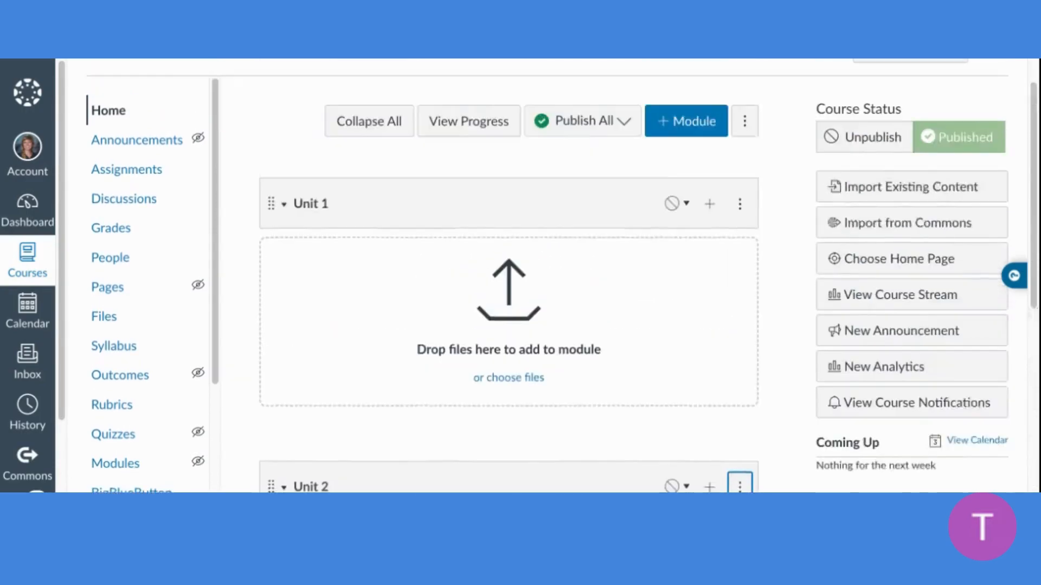
{"action": "scroll", "coordinate": [586, 325], "scroll_direction": "down", "scroll_amount": 7}
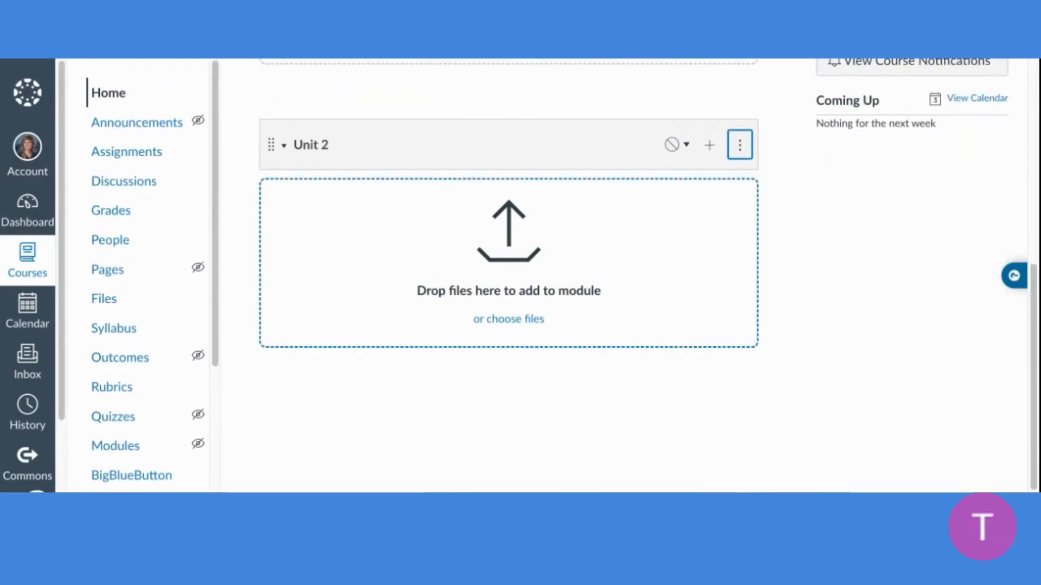
{"action": "scroll", "coordinate": [525, 323], "scroll_direction": "up", "scroll_amount": 5}
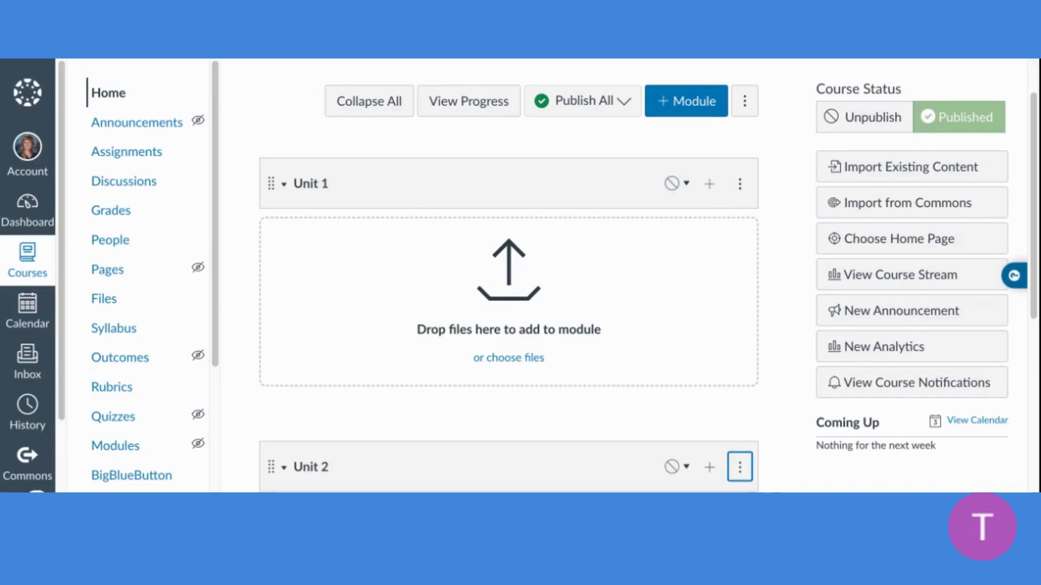
Create a new page named "Introduction to the Course" in the Unit 1 module, without indentation
{"action": "left_click", "coordinate": [709, 185]}
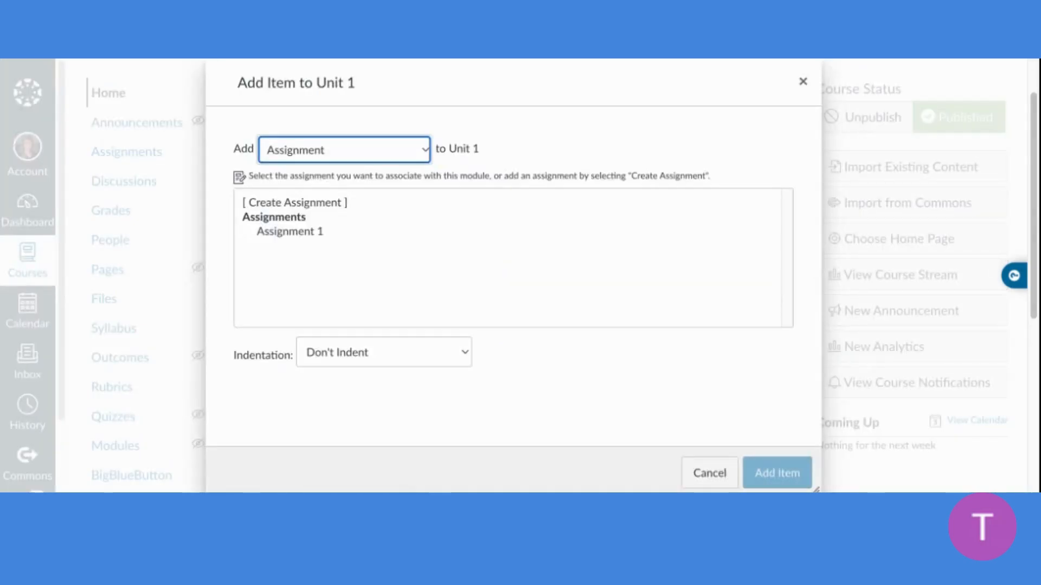
{"action": "left_click", "coordinate": [410, 158]}
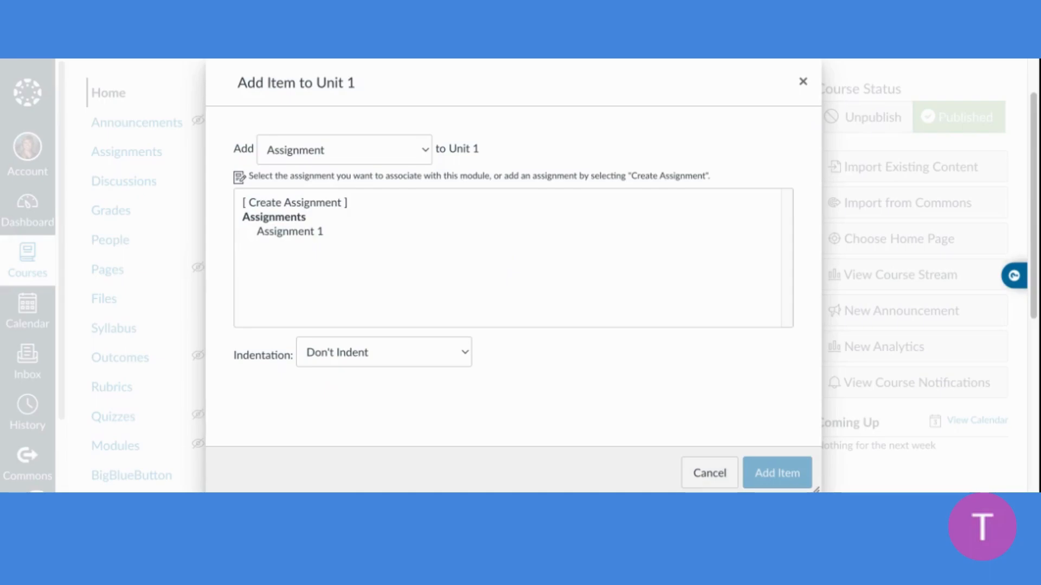
{"action": "left_click", "coordinate": [328, 199]}
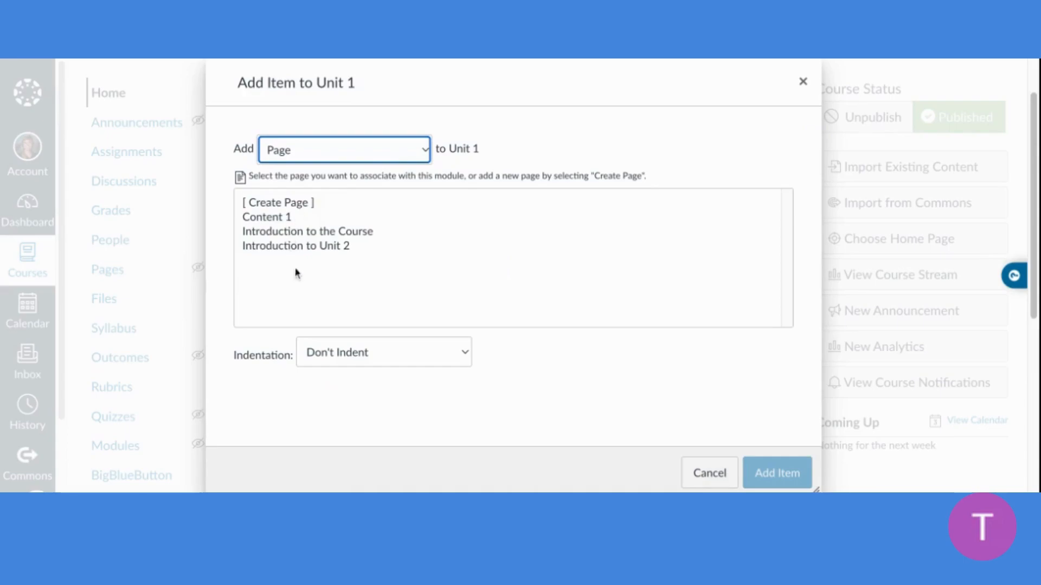
{"action": "left_click", "coordinate": [302, 206]}
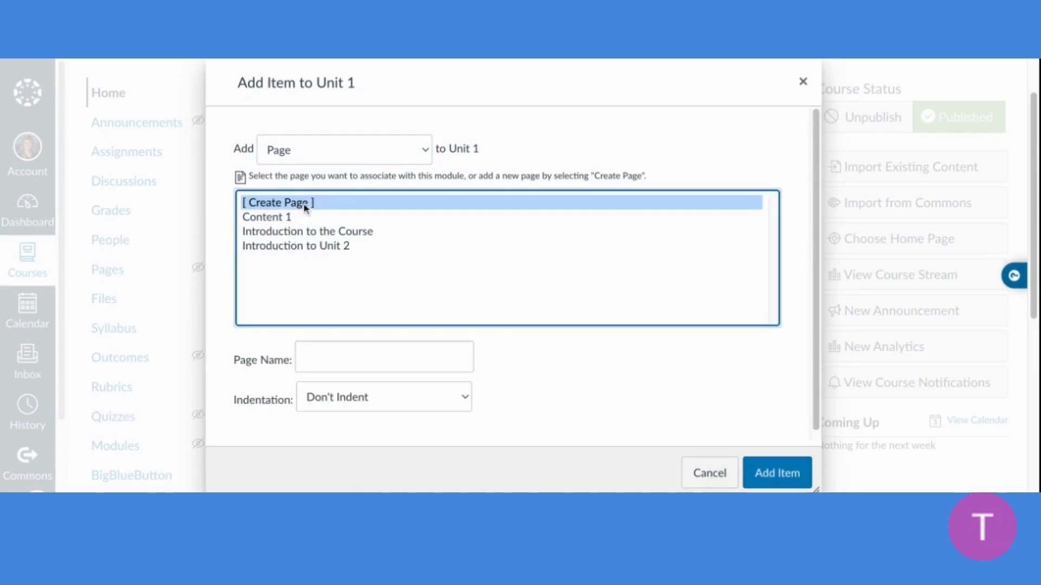
{"action": "left_click", "coordinate": [330, 363]}
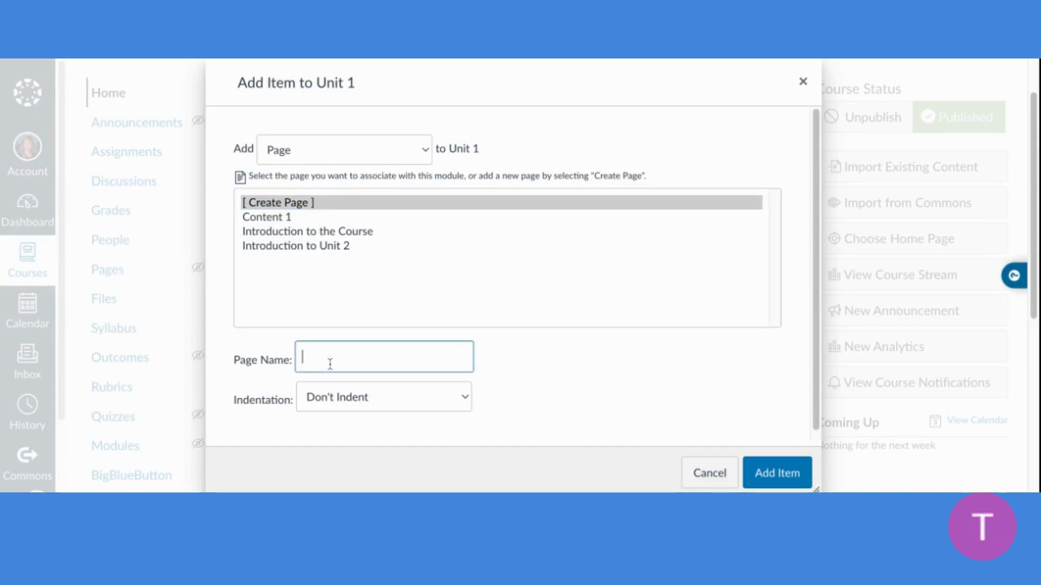
{"action": "type", "text": "Introduction to the Course"}
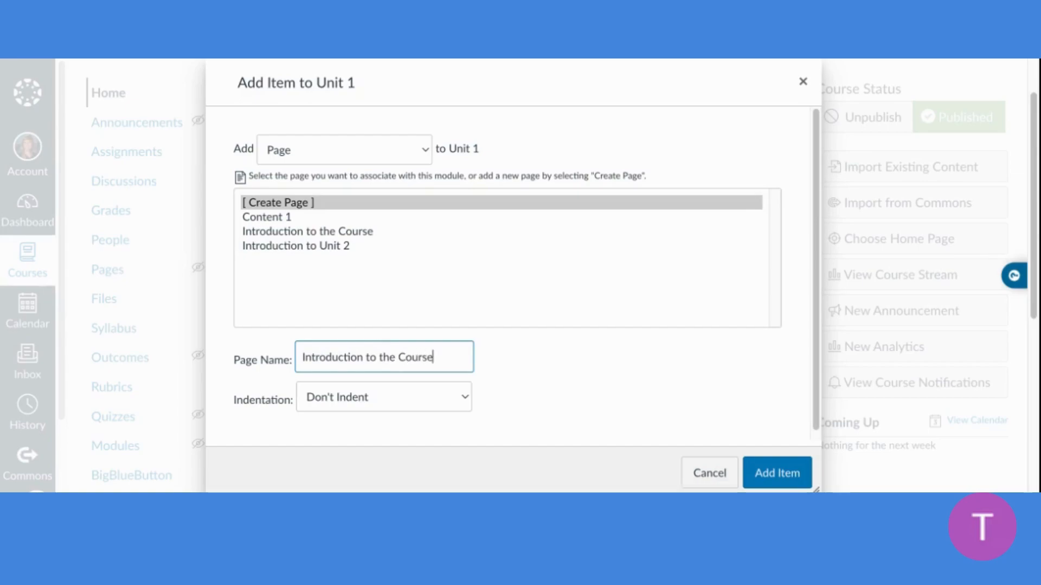
{"action": "left_click", "coordinate": [442, 398]}
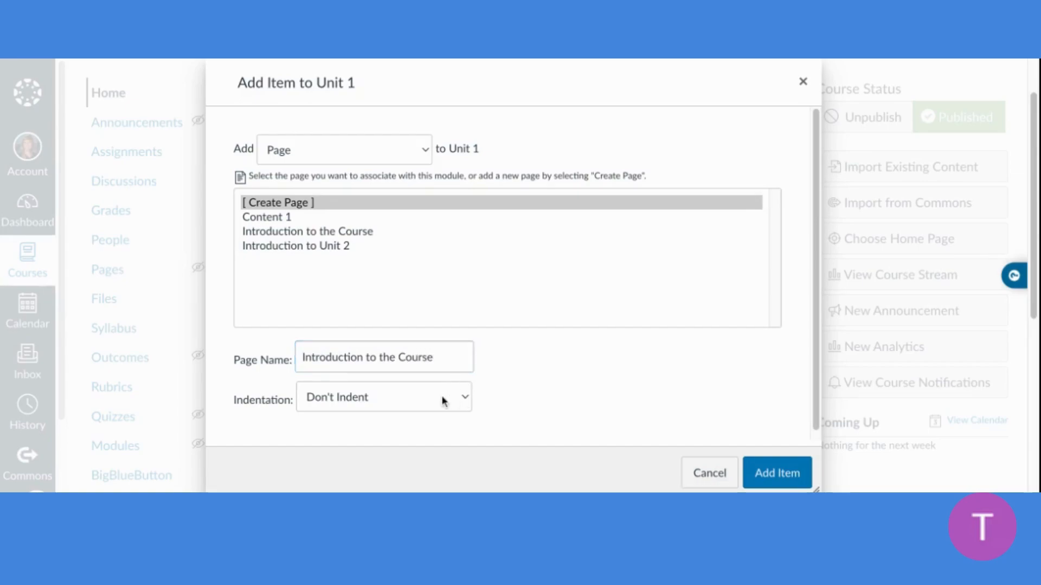
{"action": "left_click", "coordinate": [757, 474]}
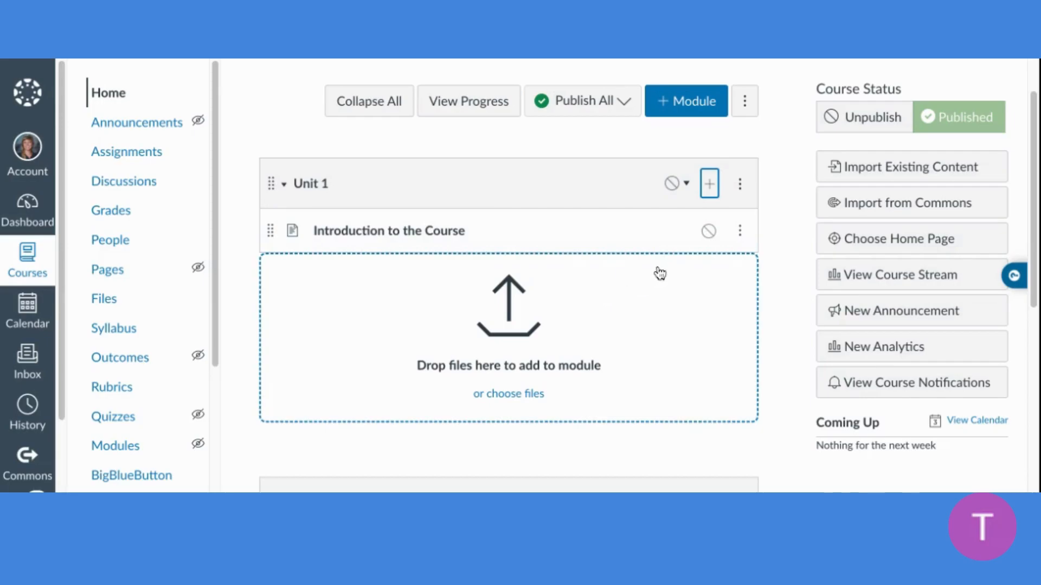
Create a new page named "Introduction to Unit 1" in the Unit 1 module, indented 1 level
{"action": "left_click", "coordinate": [710, 183]}
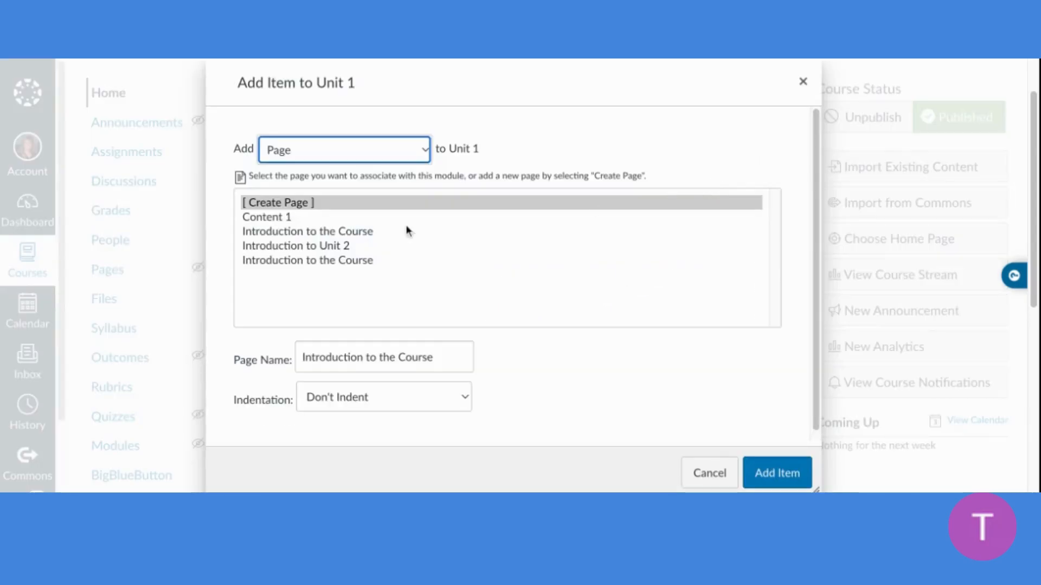
{"action": "left_click", "coordinate": [356, 359]}
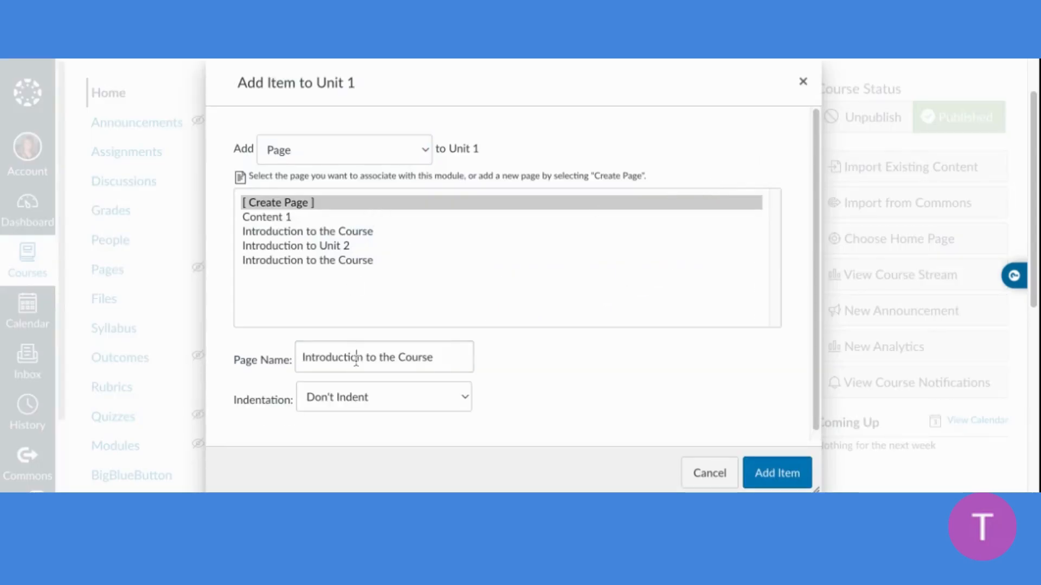
{"action": "left_click", "coordinate": [449, 366]}
{"action": "key", "text": "shift+Left"}
{"action": "key", "text": "shift+Left"}
{"action": "key", "text": "shift+Left"}
{"action": "key", "text": "shift+Left"}
{"action": "key", "text": "shift+Left"}
{"action": "key", "text": "shift+Left"}
{"action": "key", "text": "shift+Left"}
{"action": "key", "text": "shift+Left"}
{"action": "key", "text": "shift+Left"}
{"action": "key", "text": "shift+Left"}
{"action": "key", "text": "shift+Left"}
{"action": "key", "text": "shift+Left"}
{"action": "key", "text": "shift+Left"}
{"action": "key", "text": "shift+Left"}
{"action": "key", "text": "shift+Right"}
{"action": "key", "text": "shift+Right"}
{"action": "key", "text": "shift+Right"}
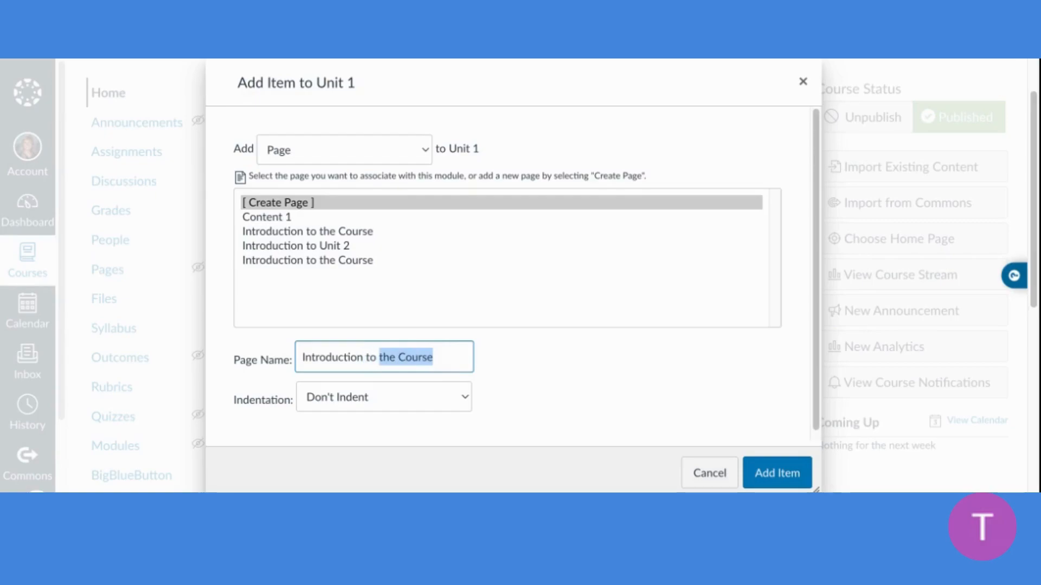
{"action": "type", "text": "Unit 1"}
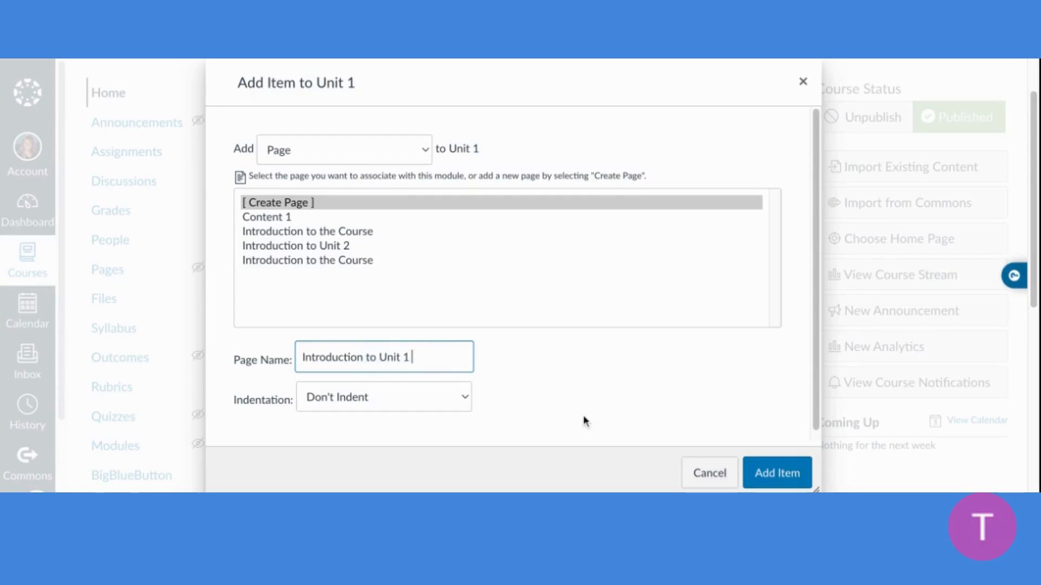
{"action": "left_click", "coordinate": [401, 405]}
{"action": "left_click", "coordinate": [380, 428]}
{"action": "left_click", "coordinate": [755, 475]}
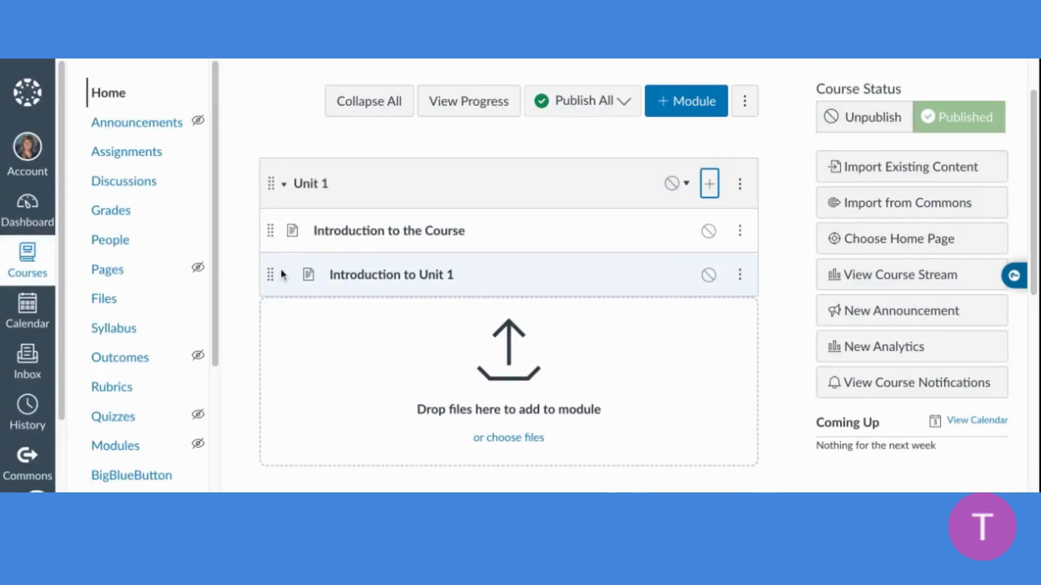
Add the existing page "Content 1" to the Unit 1 module, indented 1 level
{"action": "left_click", "coordinate": [709, 184]}
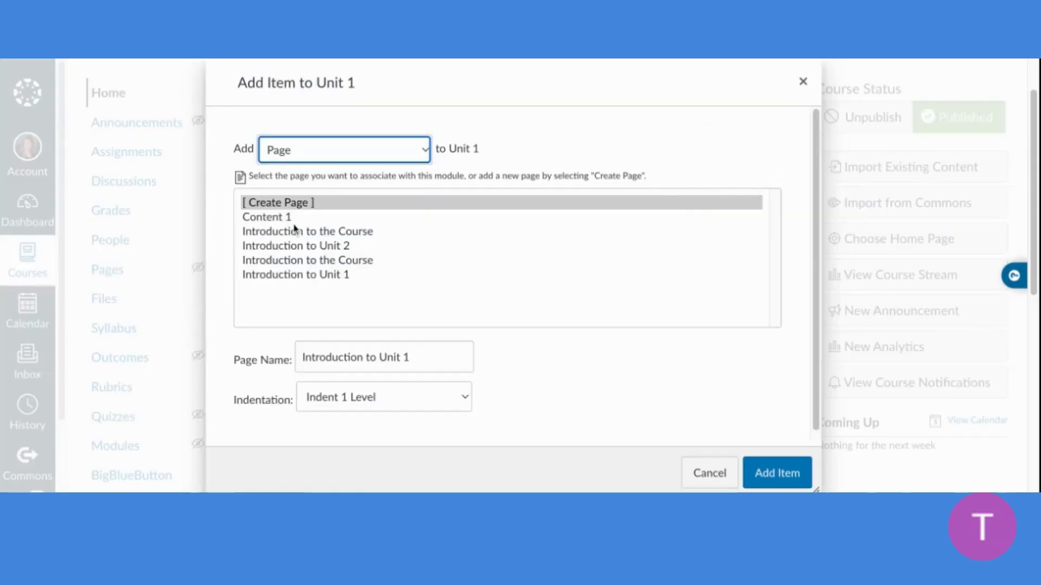
{"action": "left_click", "coordinate": [343, 355]}
{"action": "key", "text": "ctrl+a"}
{"action": "type", "text": "Content"}
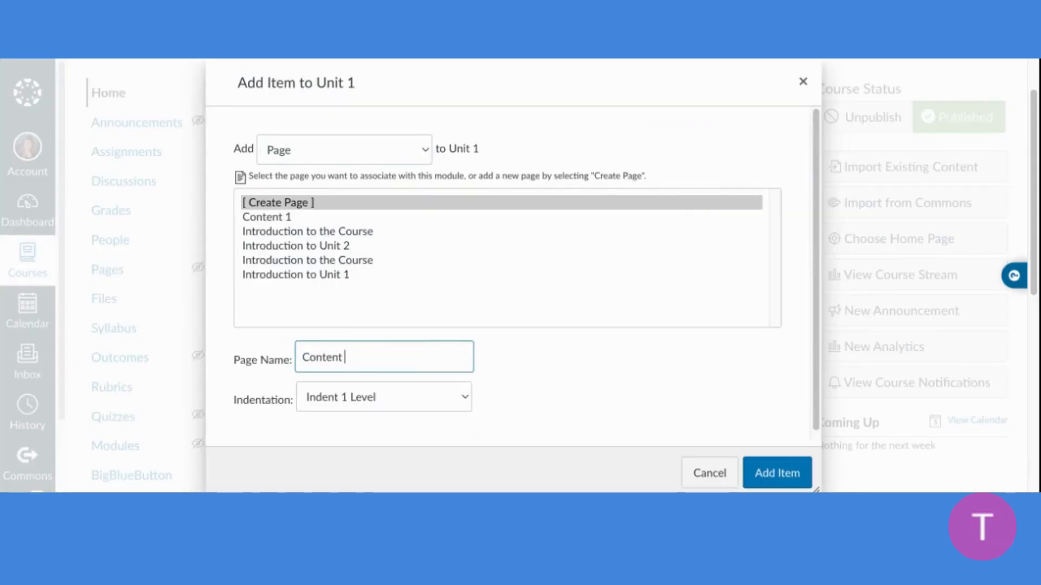
{"action": "type", "text": " 1"}
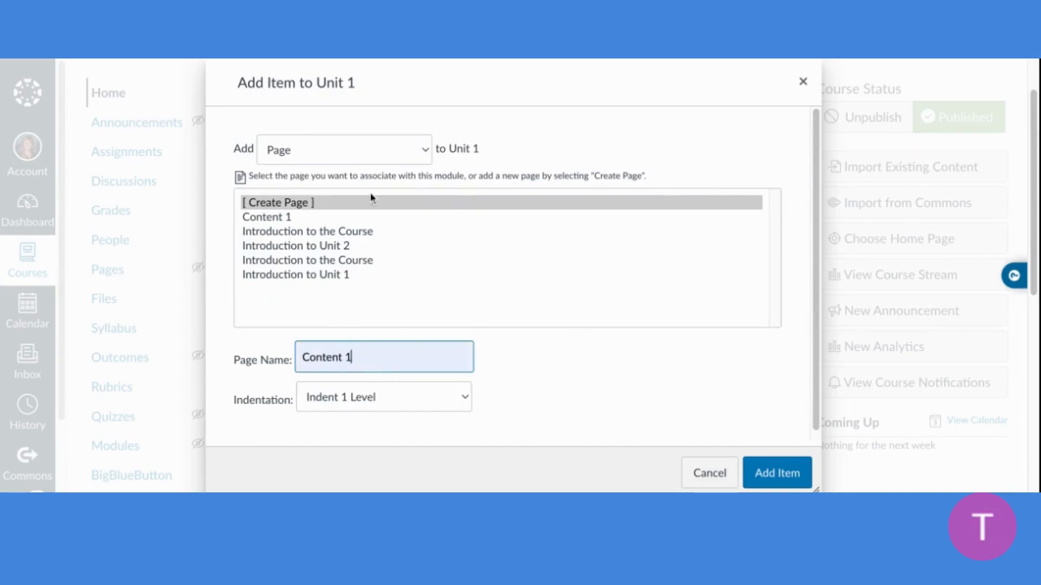
{"action": "left_click", "coordinate": [328, 217]}
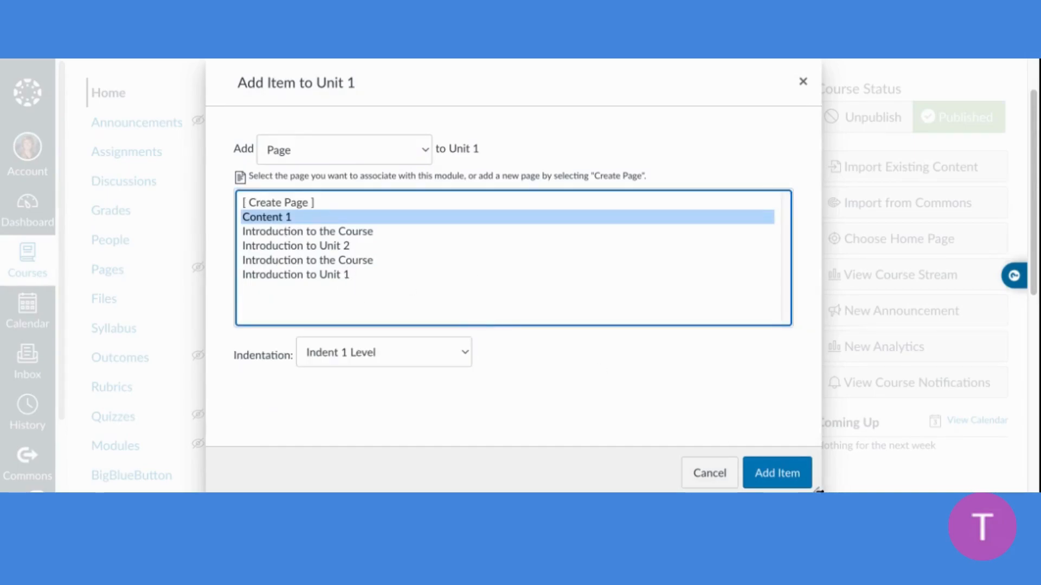
{"action": "left_click", "coordinate": [781, 475]}
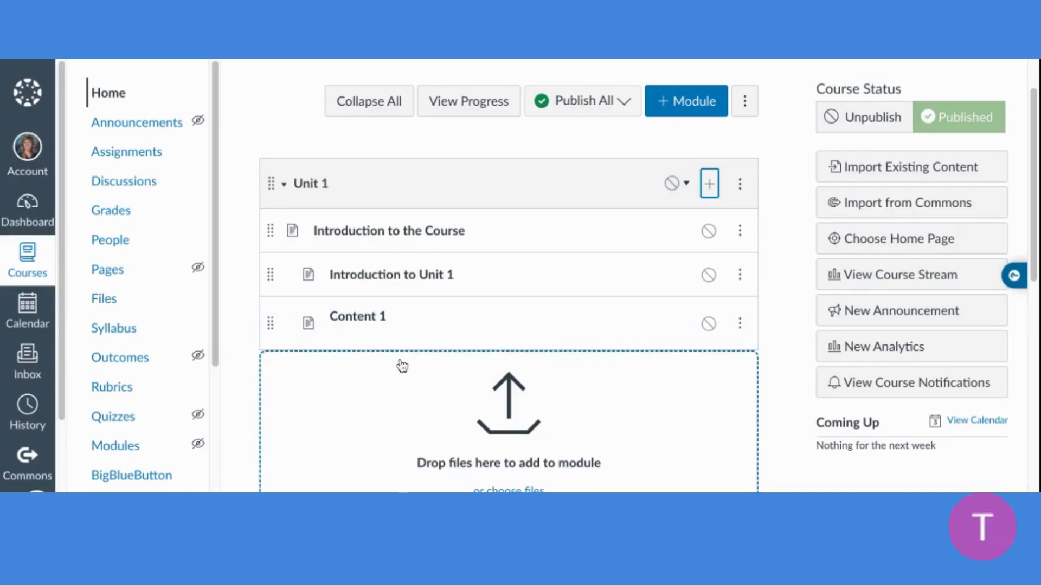
{"action": "scroll", "coordinate": [401, 366], "scroll_direction": "down", "scroll_amount": 2}
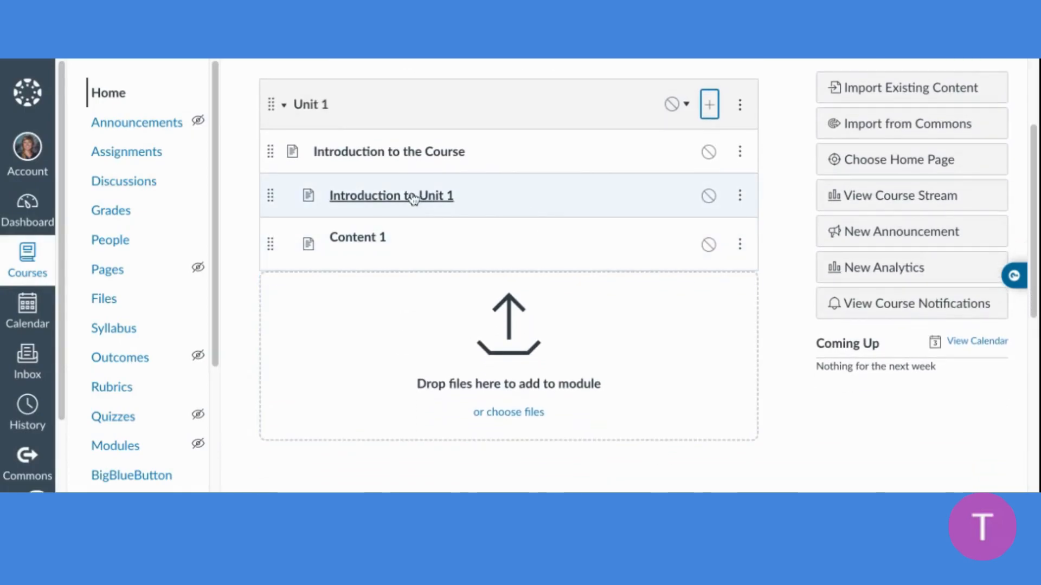
{"action": "scroll", "coordinate": [413, 200], "scroll_direction": "down", "scroll_amount": 4}
{"action": "scroll", "coordinate": [413, 199], "scroll_direction": "up", "scroll_amount": 5}
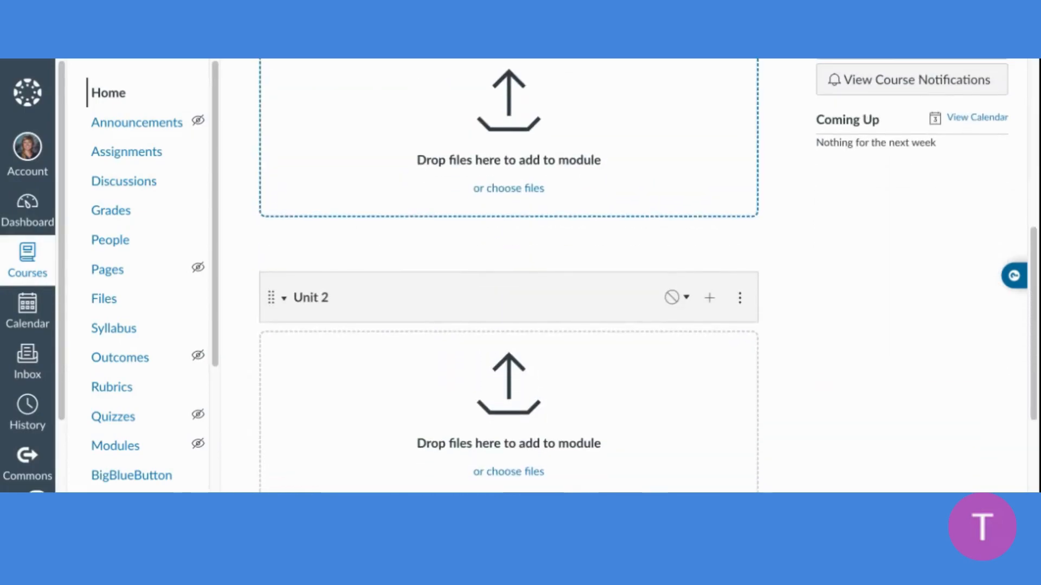
Duplicate the "Introduction to Unit 1" page in the Unit 1 module and move the copy into the Unit 2 module
{"action": "scroll", "coordinate": [412, 238], "scroll_direction": "up", "scroll_amount": 1}
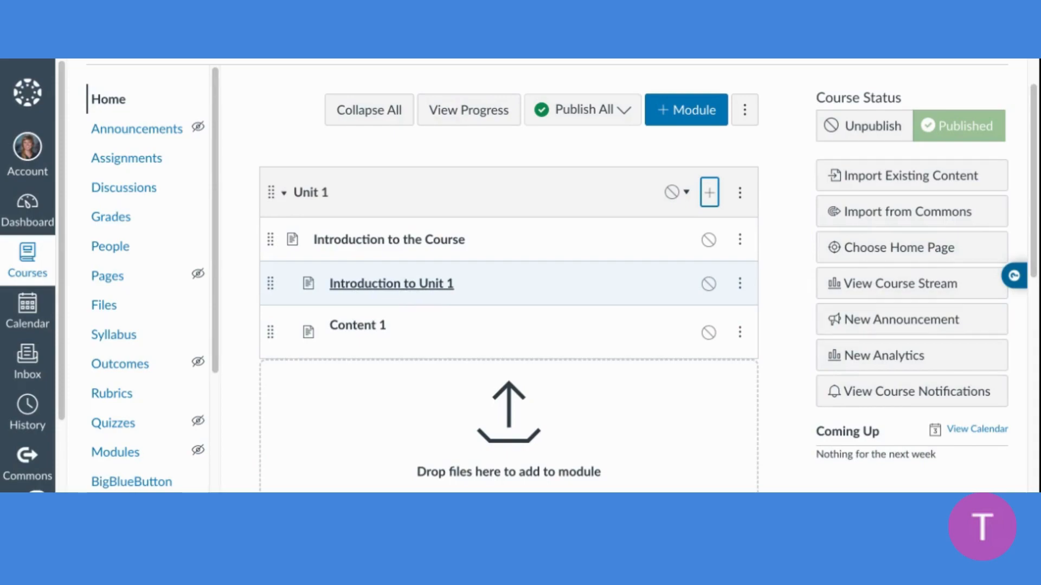
{"action": "left_click", "coordinate": [740, 283]}
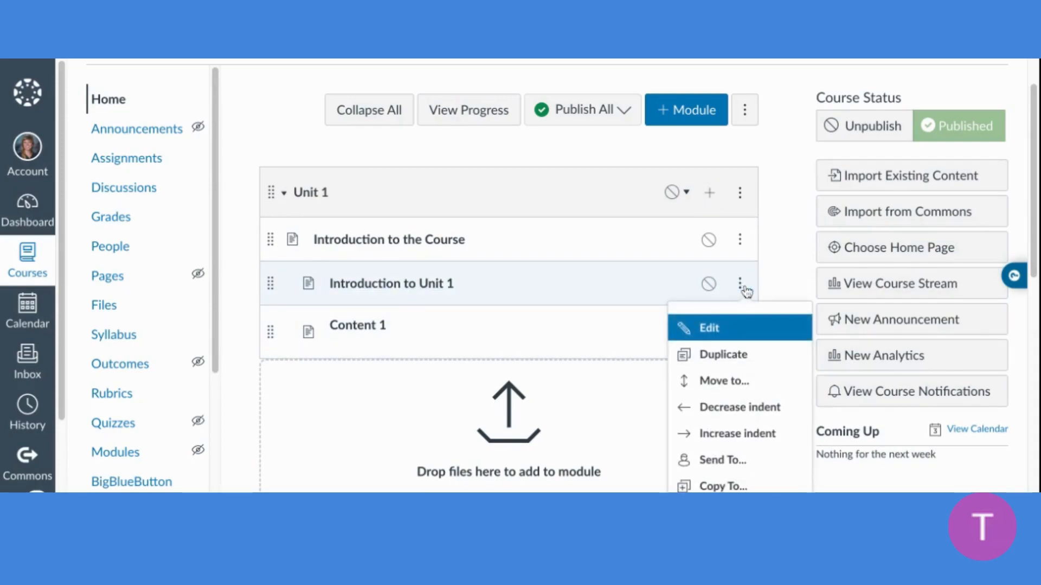
{"action": "left_click", "coordinate": [715, 355]}
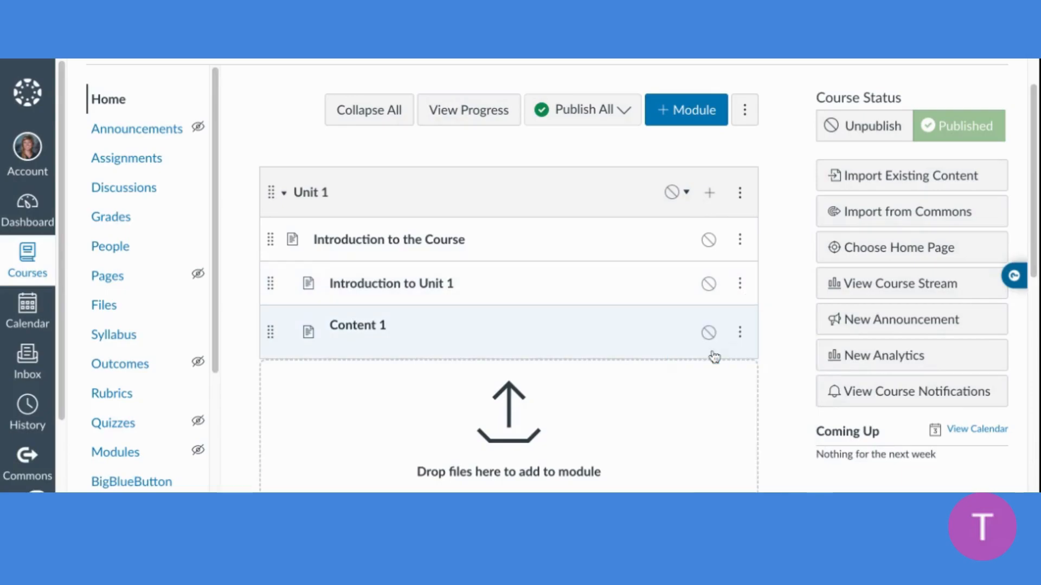
{"action": "scroll", "coordinate": [281, 331], "scroll_direction": "down", "scroll_amount": 6}
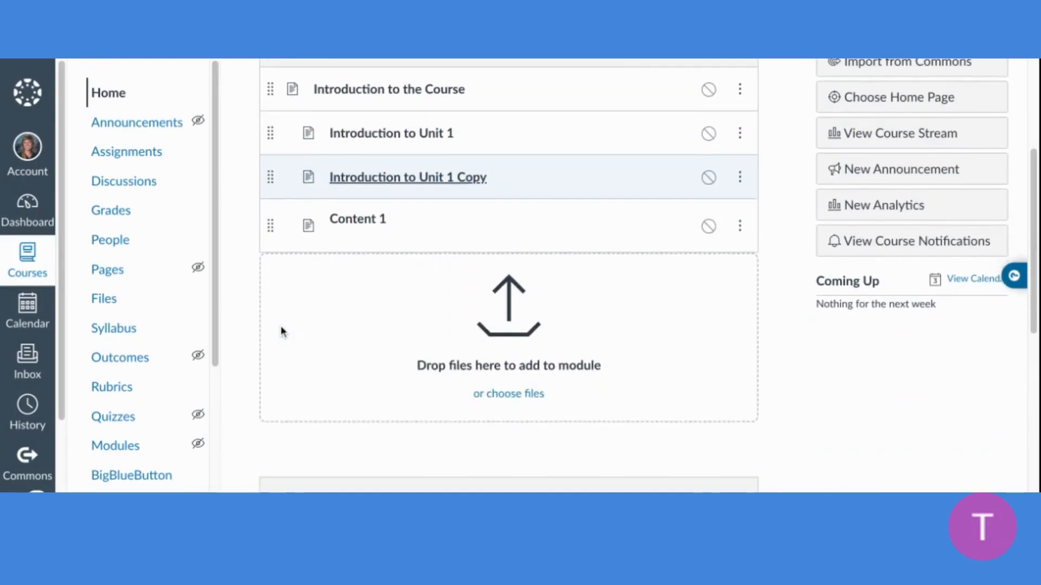
{"action": "scroll", "coordinate": [281, 136], "scroll_direction": "up", "scroll_amount": 2}
{"action": "left_click_drag", "start_coordinate": [281, 151], "coordinate": [272, 454]}
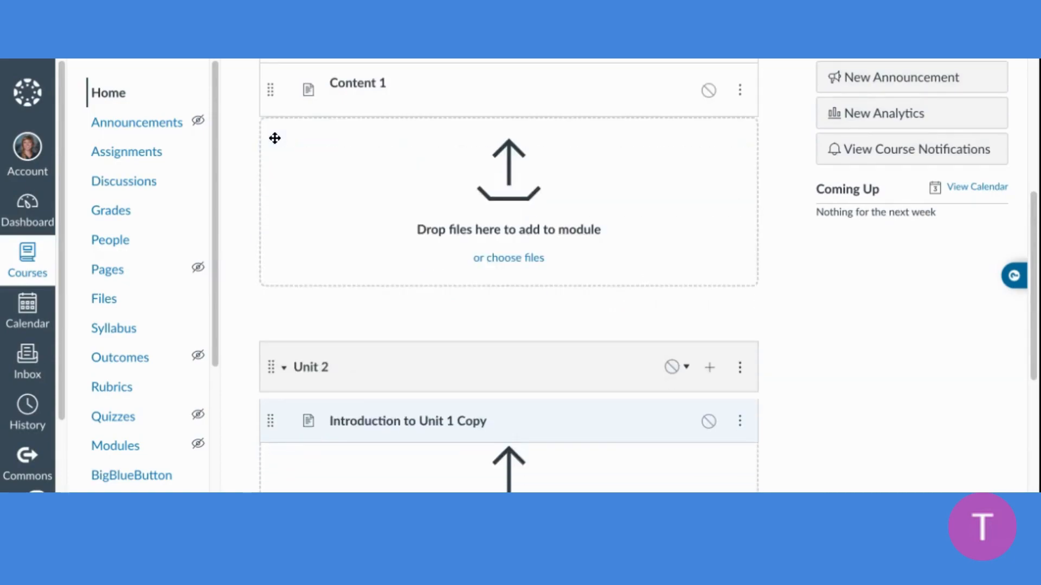
Rename the copied page in the Unit 2 module to "Introduction to Unit 2", keeping the 1-level indent
{"action": "left_click", "coordinate": [740, 416]}
{"action": "left_click", "coordinate": [725, 458]}
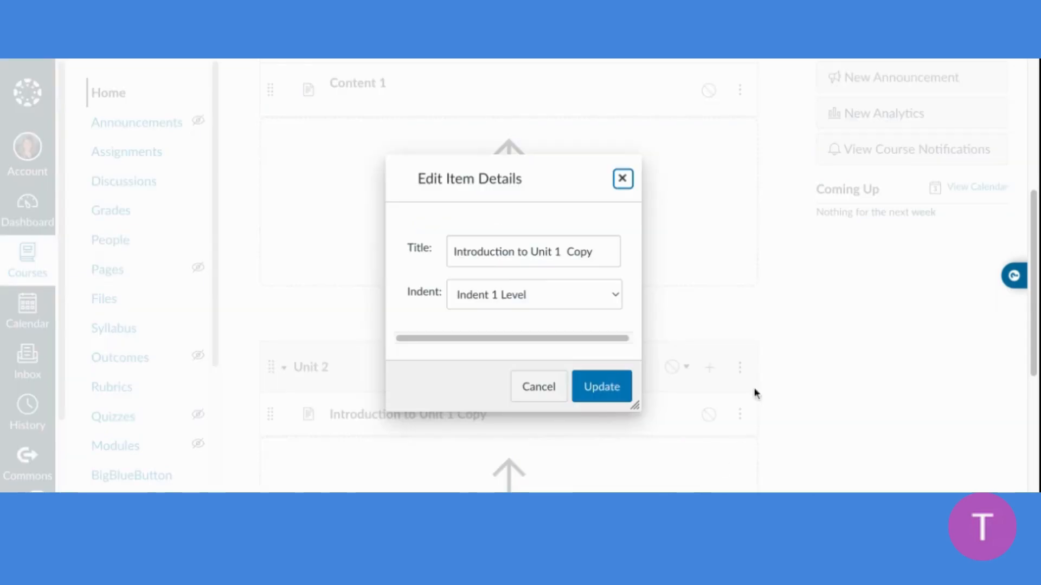
{"action": "left_click", "coordinate": [561, 252]}
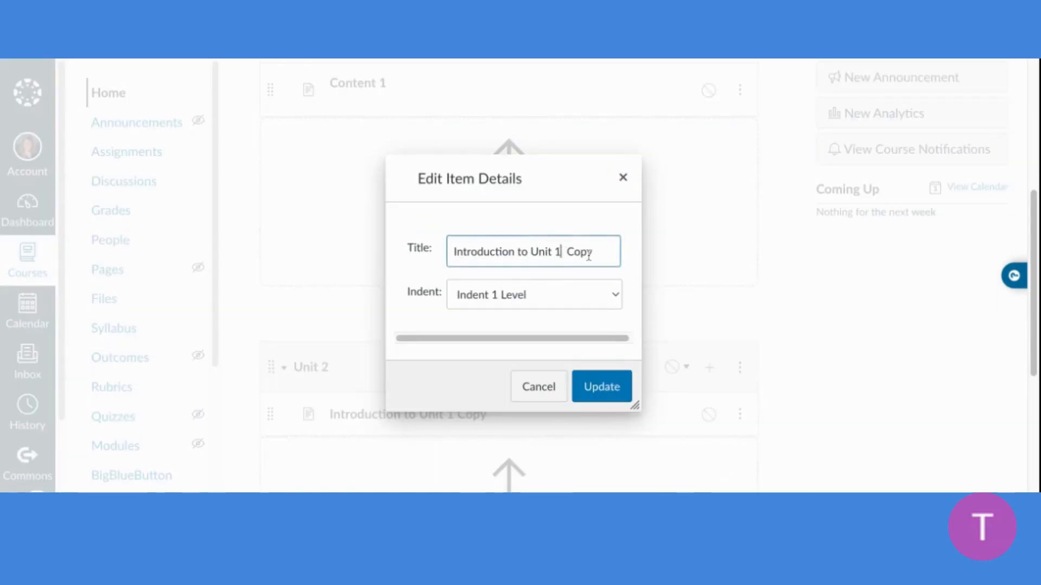
{"action": "left_click", "coordinate": [604, 259]}
{"action": "key", "text": "shift+Left"}
{"action": "key", "text": "shift+Left"}
{"action": "key", "text": "shift+Left"}
{"action": "key", "text": "shift+Left"}
{"action": "key", "text": "shift+Left"}
{"action": "key", "text": "shift+Left"}
{"action": "key", "text": "shift+Left"}
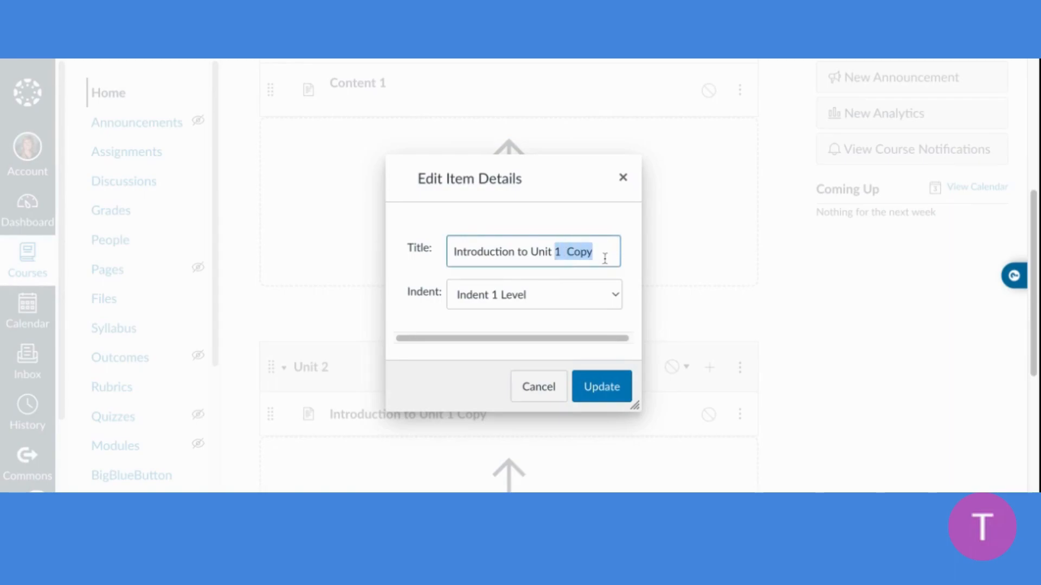
{"action": "type", "text": "2"}
{"action": "left_click", "coordinate": [614, 387]}
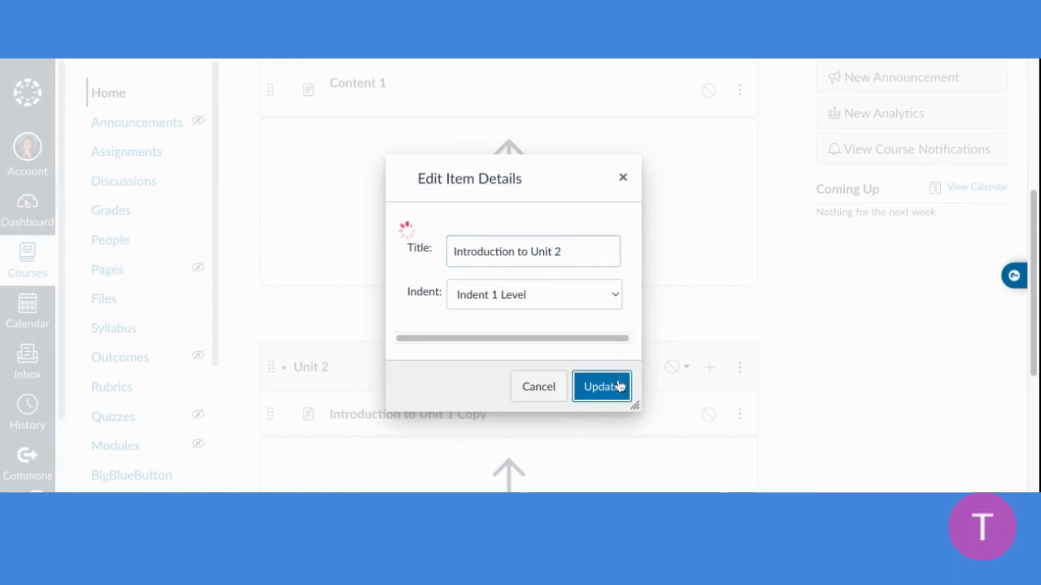
Publish the Unit 2 module together with all its items
{"action": "scroll", "coordinate": [847, 347], "scroll_direction": "down", "scroll_amount": 2}
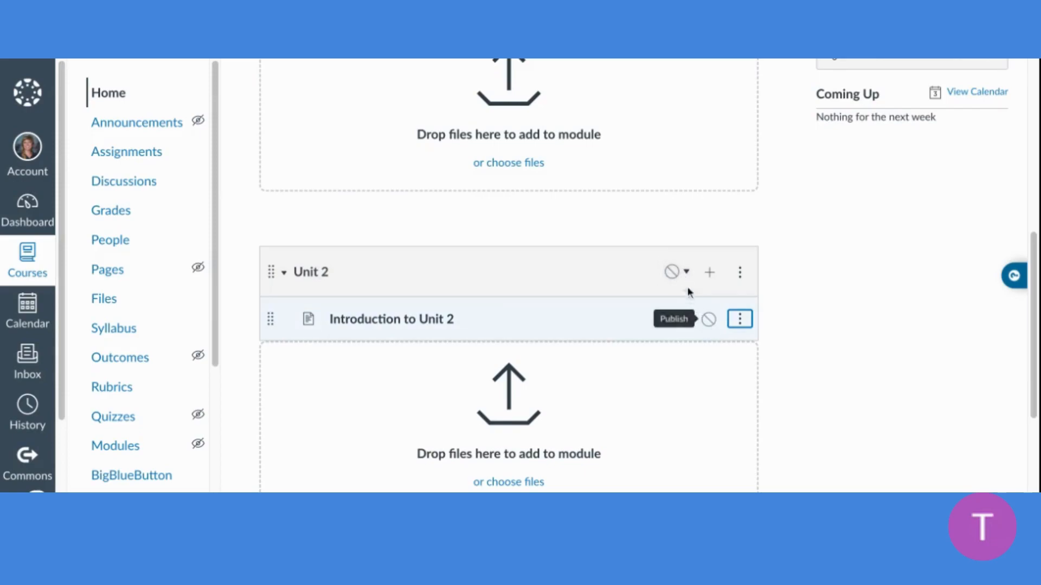
{"action": "left_click", "coordinate": [680, 273]}
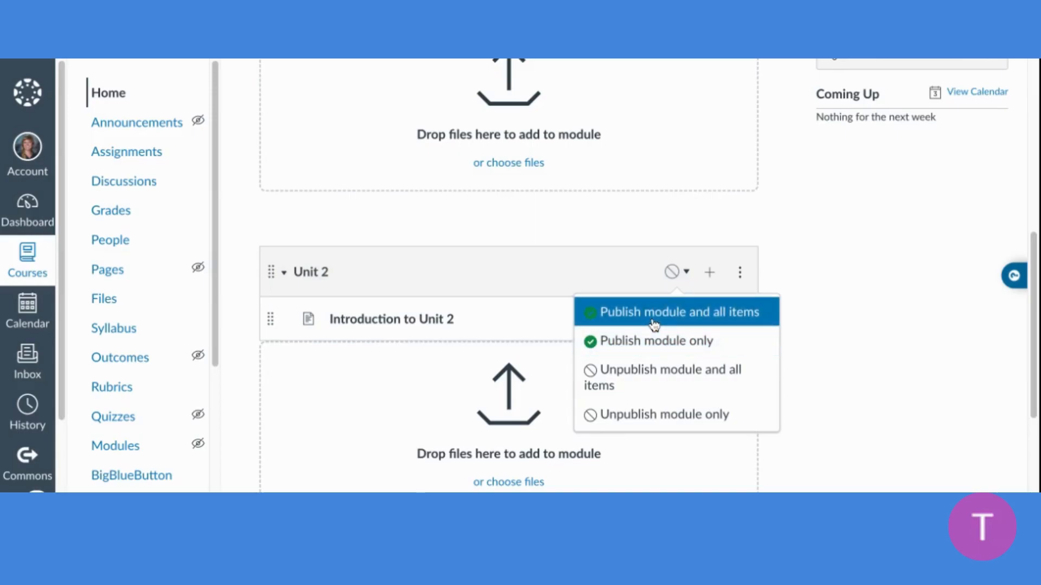
{"action": "left_click", "coordinate": [654, 325]}
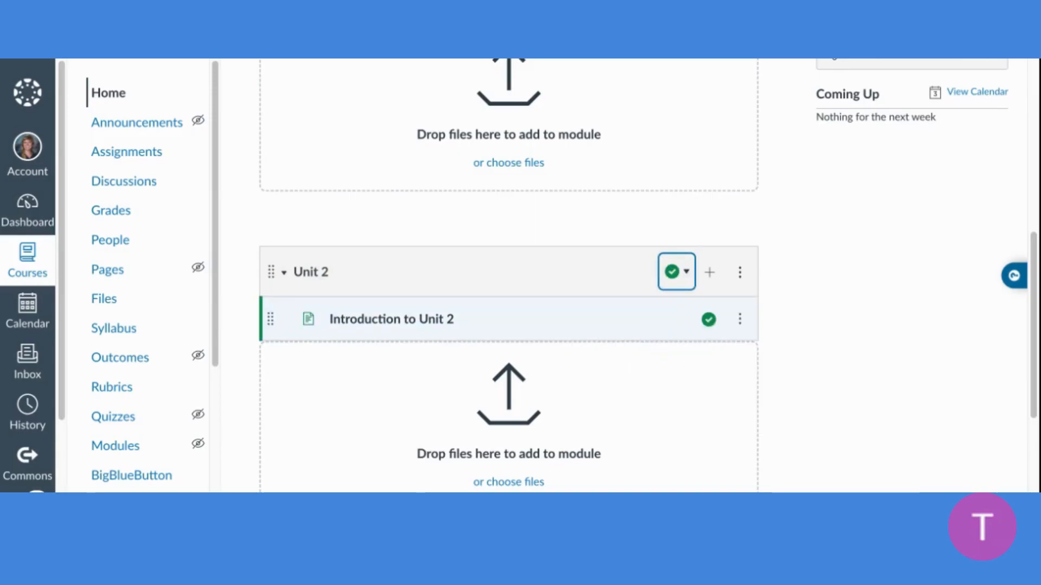
Open the "Introduction to the Course" page from Unit 1 and check its revision history
{"action": "scroll", "coordinate": [416, 355], "scroll_direction": "up", "scroll_amount": 6}
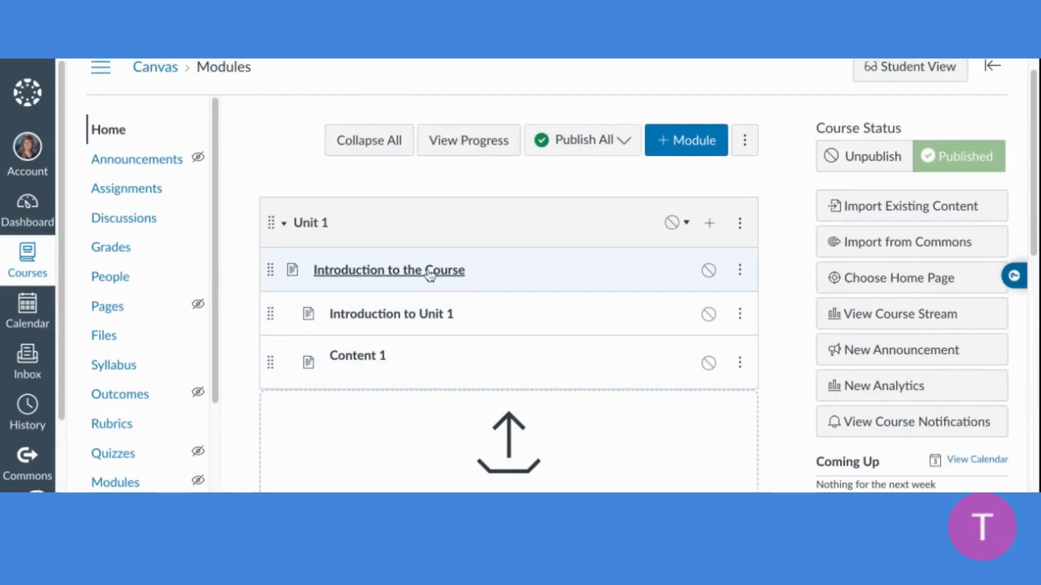
{"action": "left_click", "coordinate": [430, 274]}
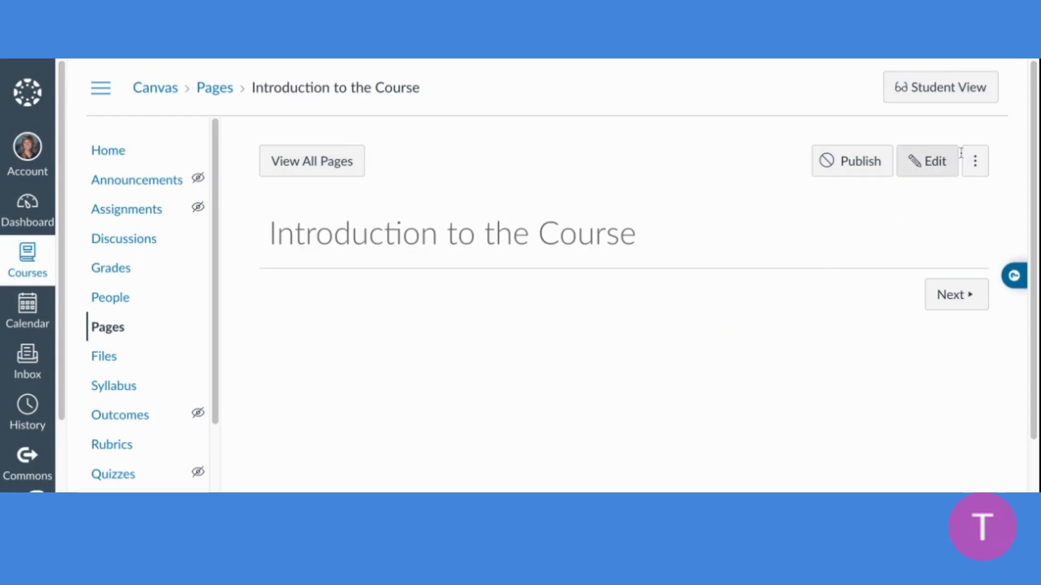
{"action": "left_click", "coordinate": [975, 161]}
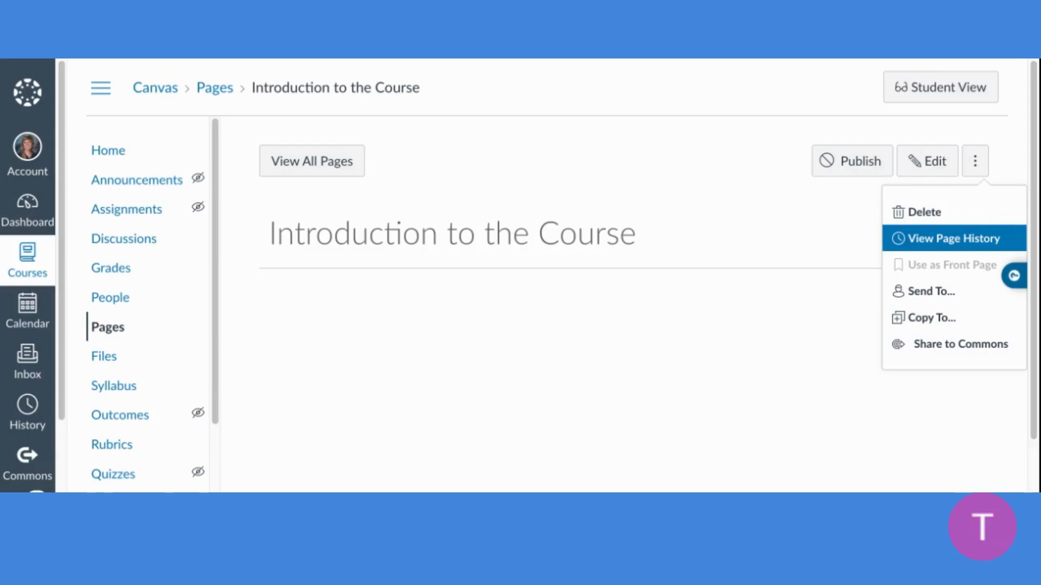
{"action": "left_click", "coordinate": [943, 238]}
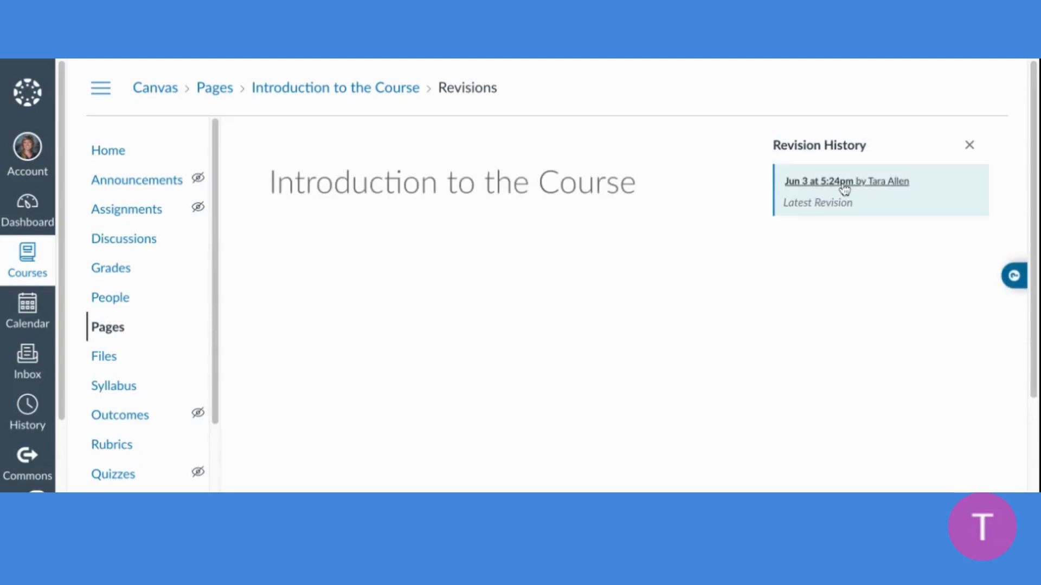
{"action": "left_click", "coordinate": [969, 146]}
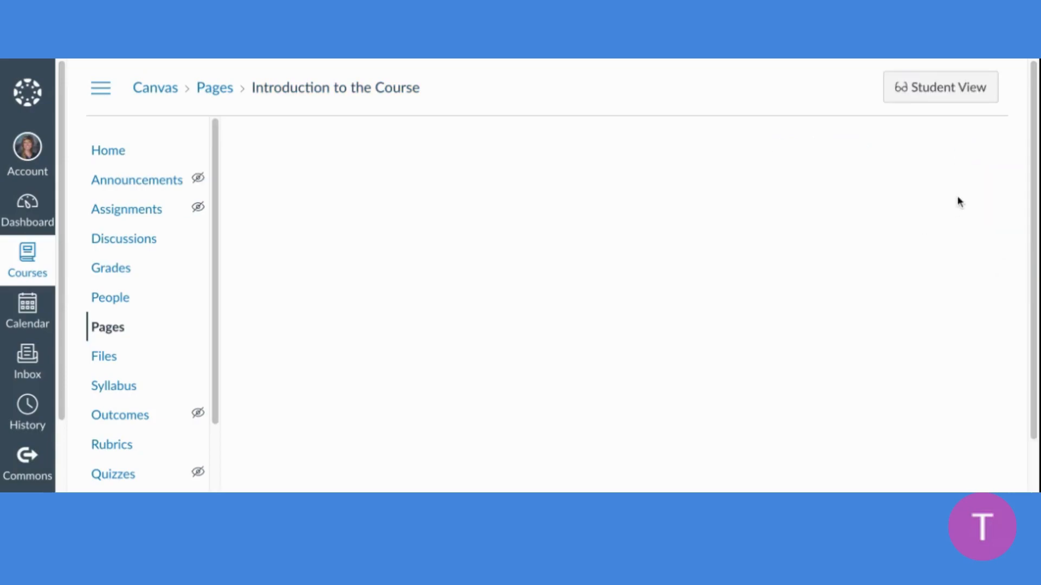
Edit the "Introduction to the Course" page and enter "Title" and "content" on separate lines in its body
{"action": "scroll", "coordinate": [973, 162], "scroll_direction": "down", "scroll_amount": 1}
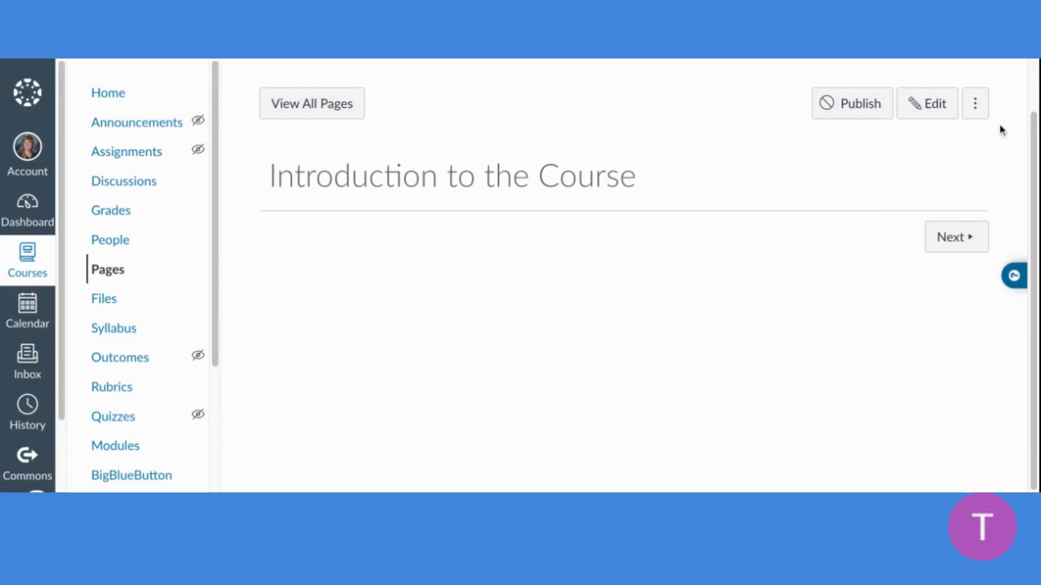
{"action": "left_click", "coordinate": [946, 114]}
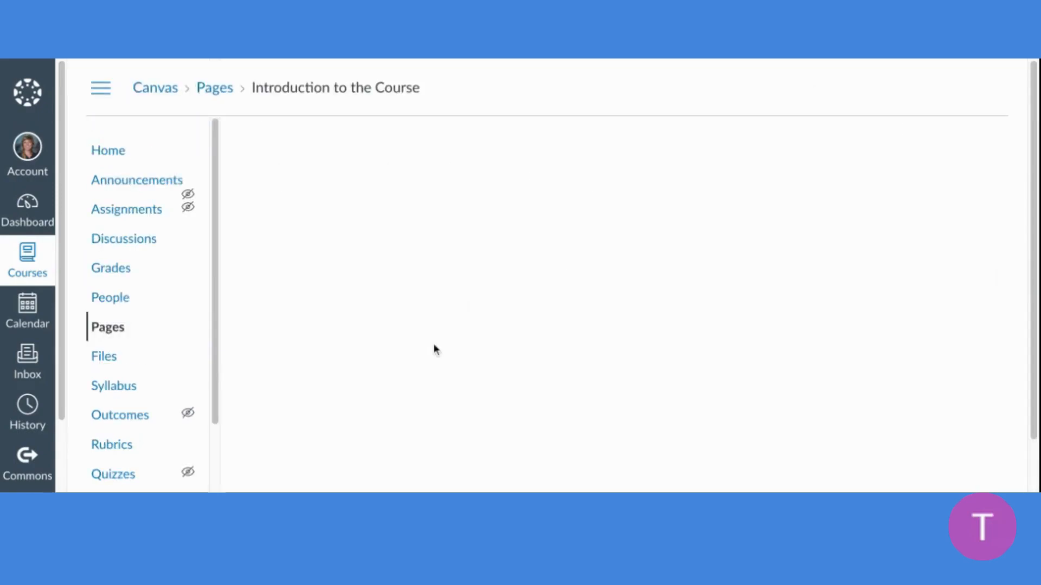
{"action": "scroll", "coordinate": [408, 350], "scroll_direction": "down", "scroll_amount": 2}
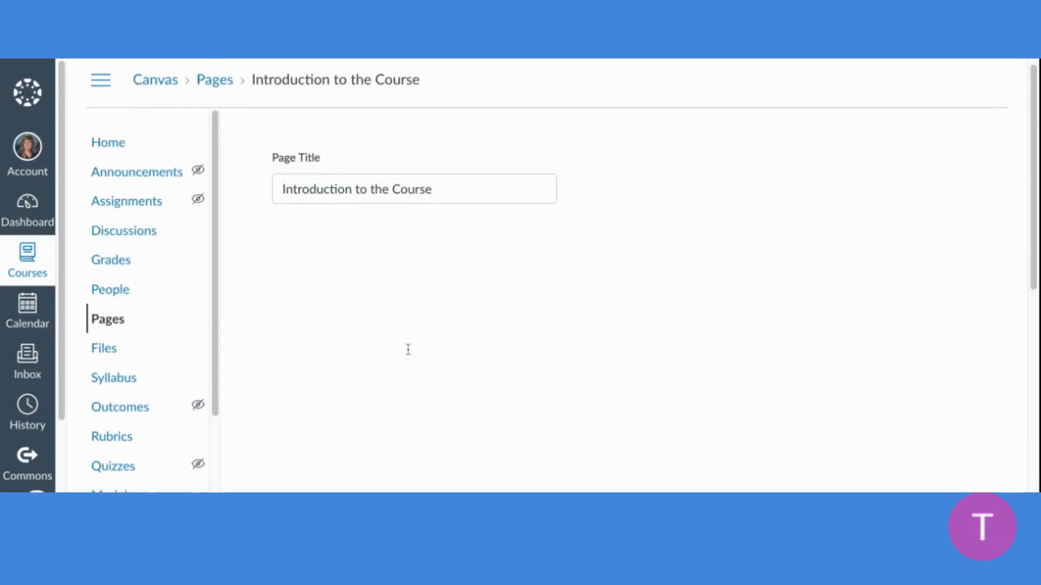
{"action": "left_click", "coordinate": [373, 337]}
{"action": "type", "text": "Title"}
{"action": "key", "text": "Return"}
{"action": "type", "text": "content"}
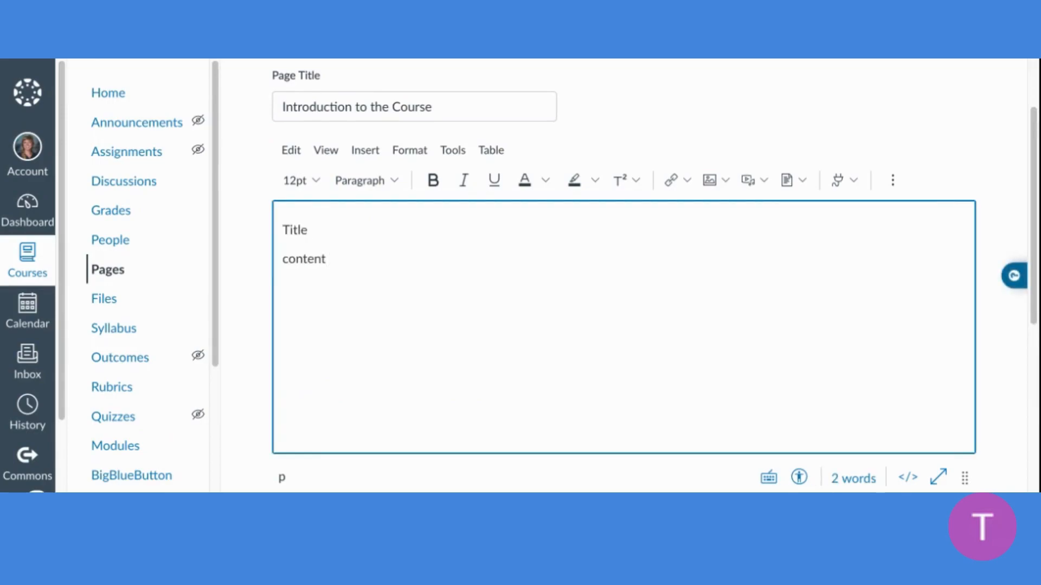
Format the word "Title" in the page body as 18pt bold text
{"action": "key", "text": "shift+Left"}
{"action": "key", "text": "shift+Left"}
{"action": "key", "text": "shift+Left"}
{"action": "key", "text": "shift+Left"}
{"action": "key", "text": "shift+Left"}
{"action": "key", "text": "shift+Left"}
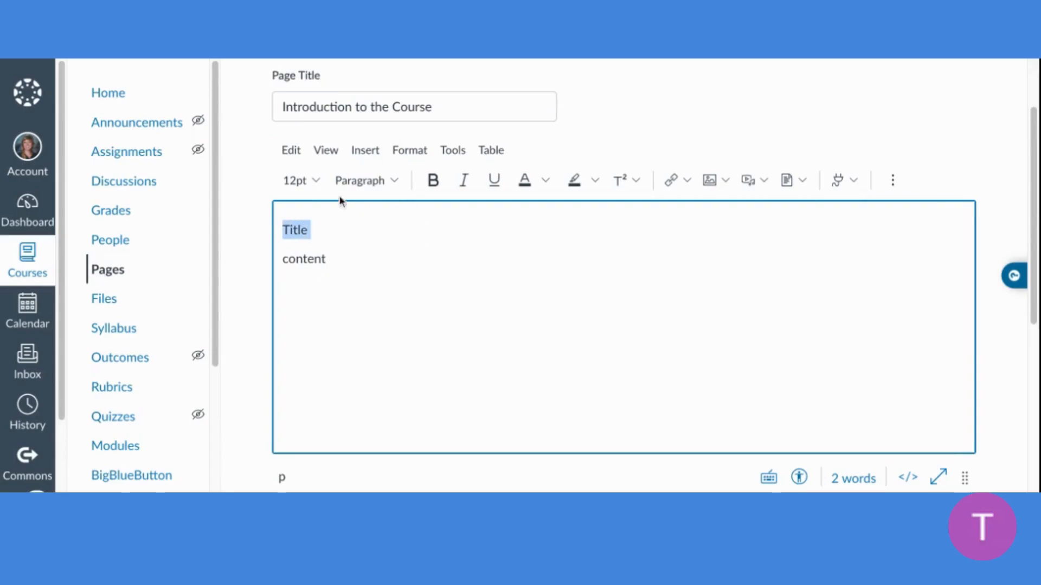
{"action": "left_click", "coordinate": [309, 181]}
{"action": "left_click", "coordinate": [309, 314]}
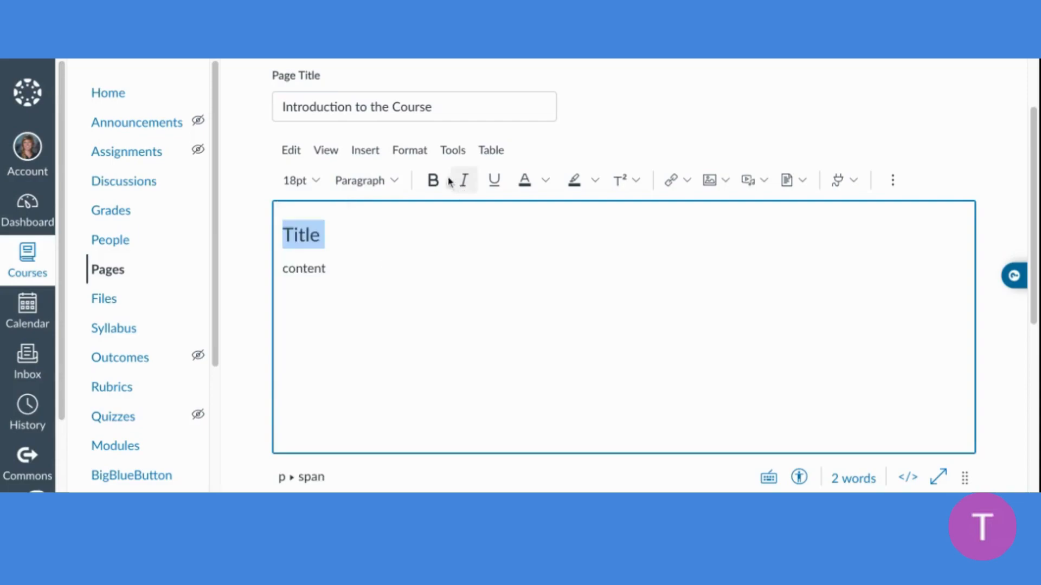
{"action": "left_click", "coordinate": [434, 181]}
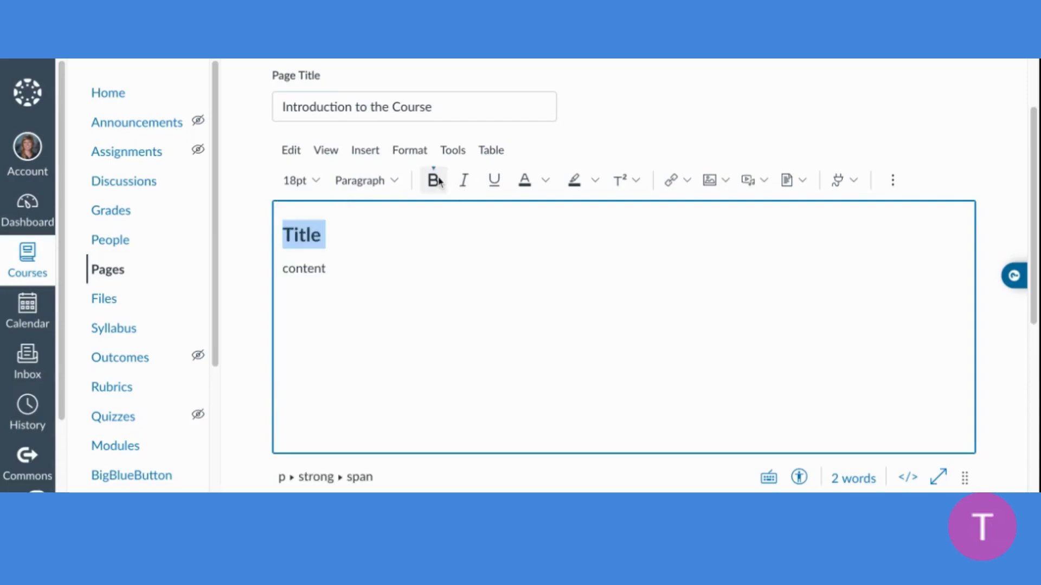
{"action": "left_click", "coordinate": [366, 231]}
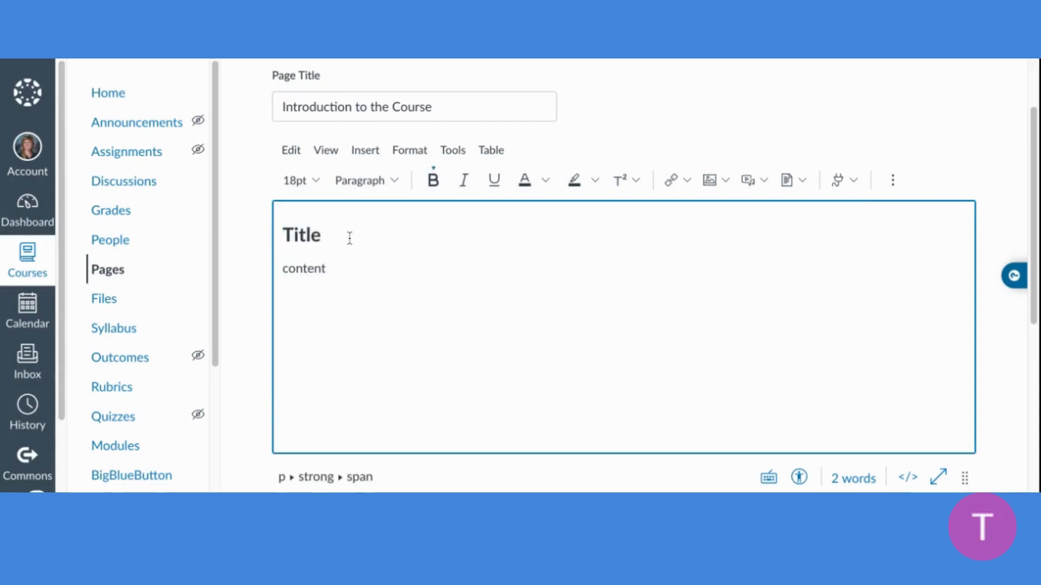
Apply the Heading 4 style to the "Title" line in the page body
{"action": "key", "text": "shift+Left"}
{"action": "key", "text": "shift+Left"}
{"action": "key", "text": "shift+Left"}
{"action": "key", "text": "shift+Left"}
{"action": "key", "text": "shift+Left"}
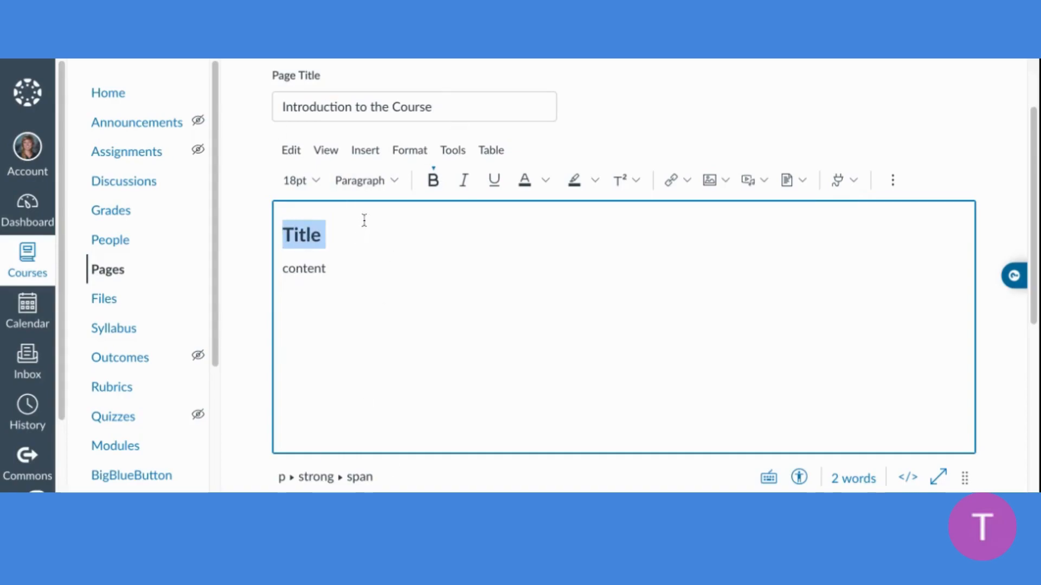
{"action": "left_click", "coordinate": [373, 191]}
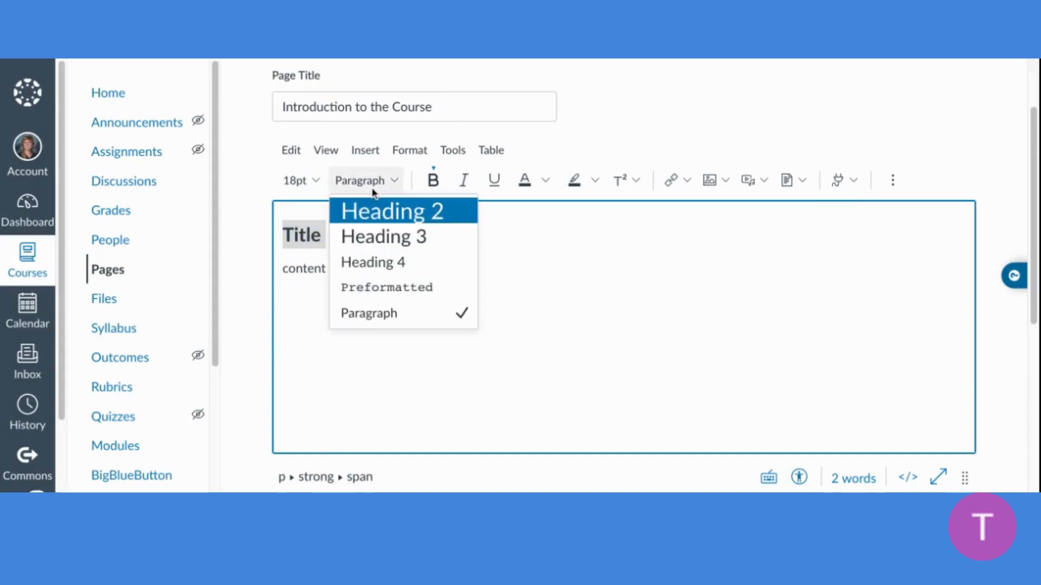
{"action": "left_click", "coordinate": [373, 265]}
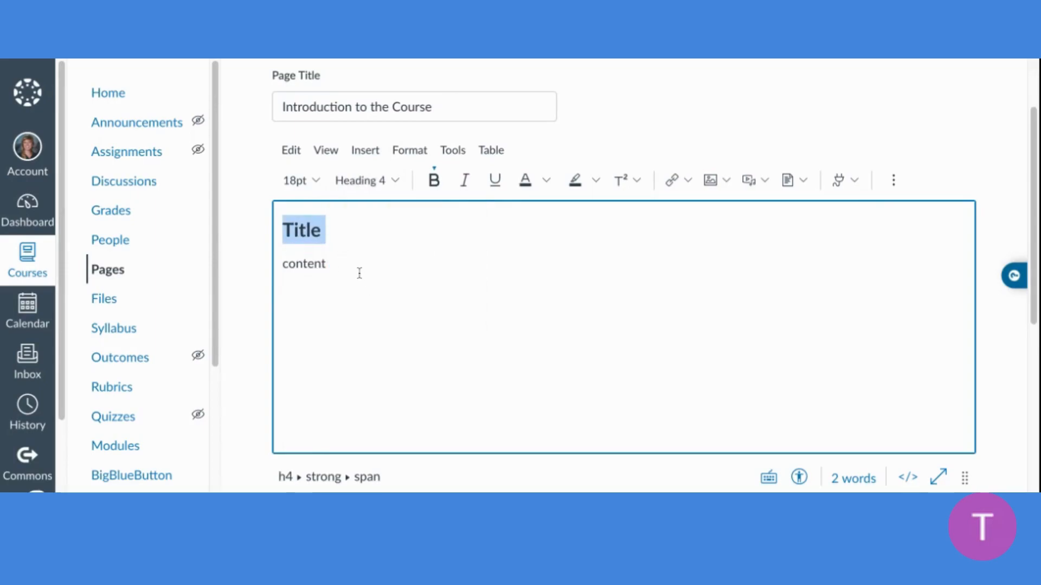
{"action": "left_click", "coordinate": [362, 255]}
Color the "Title" heading text dark red and highlight it in light yellow
{"action": "left_click", "coordinate": [328, 232]}
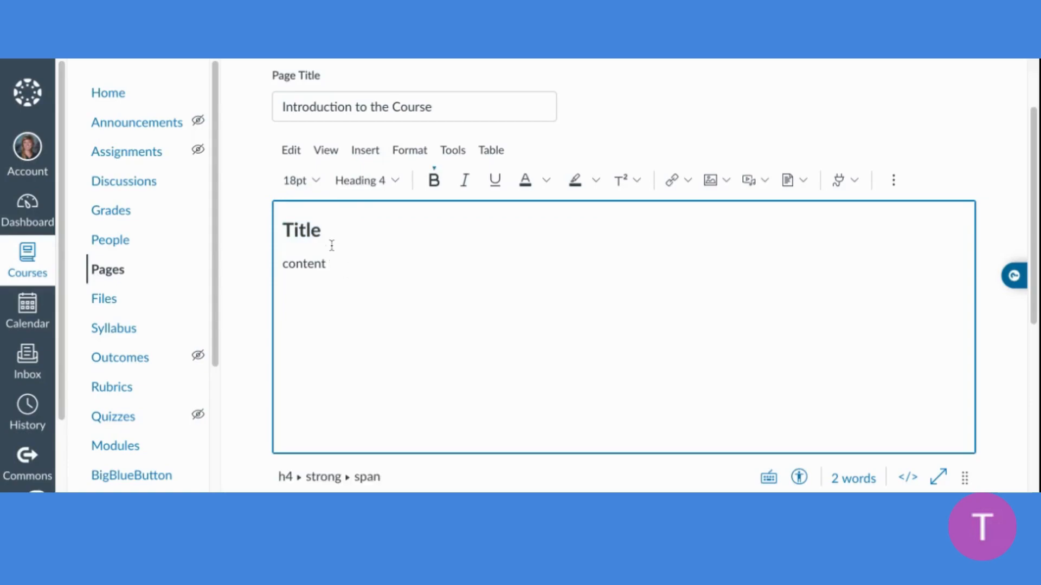
{"action": "double_click", "coordinate": [331, 238]}
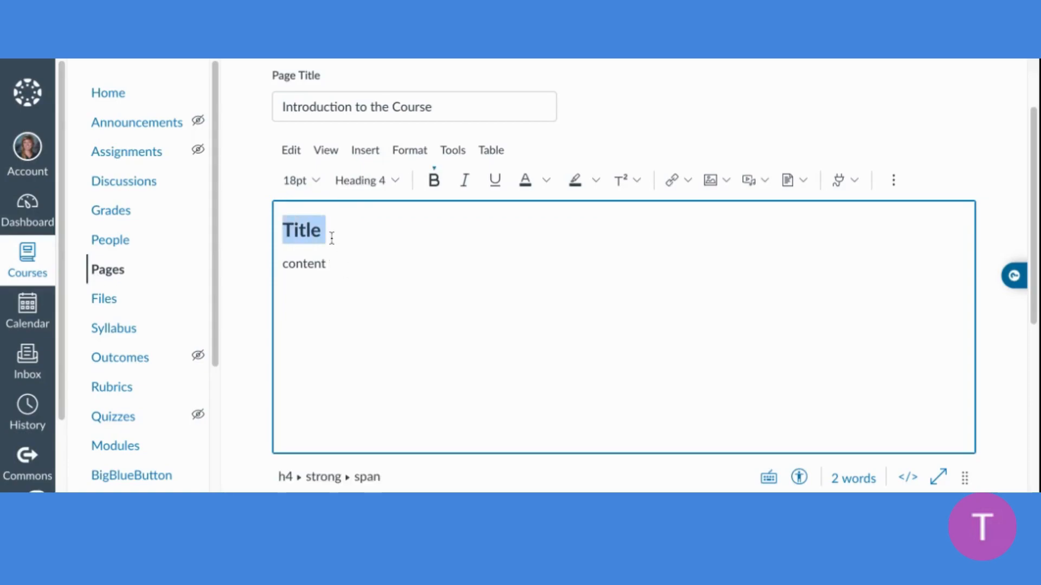
{"action": "left_click", "coordinate": [544, 182]}
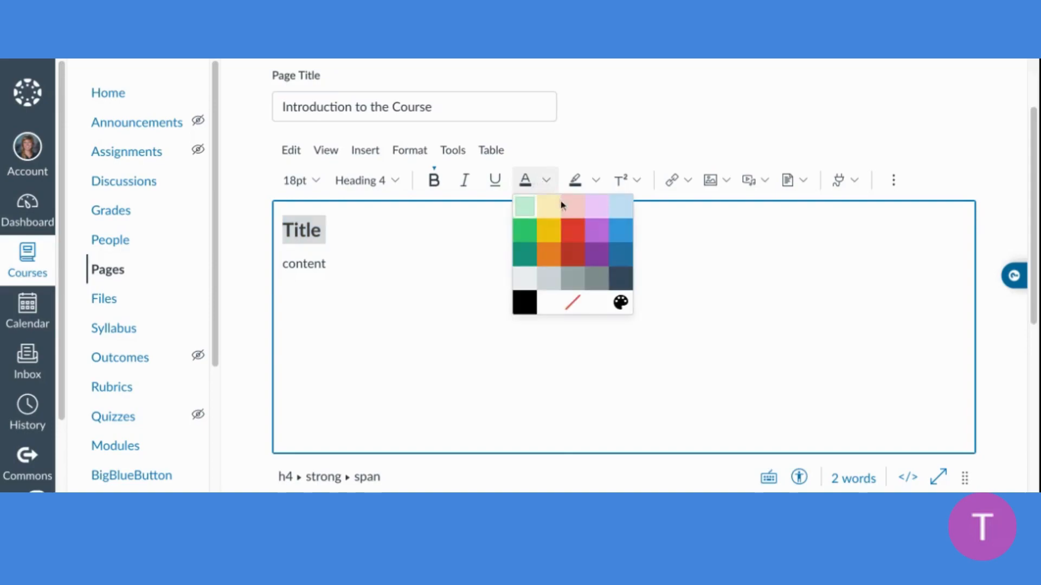
{"action": "left_click", "coordinate": [569, 261]}
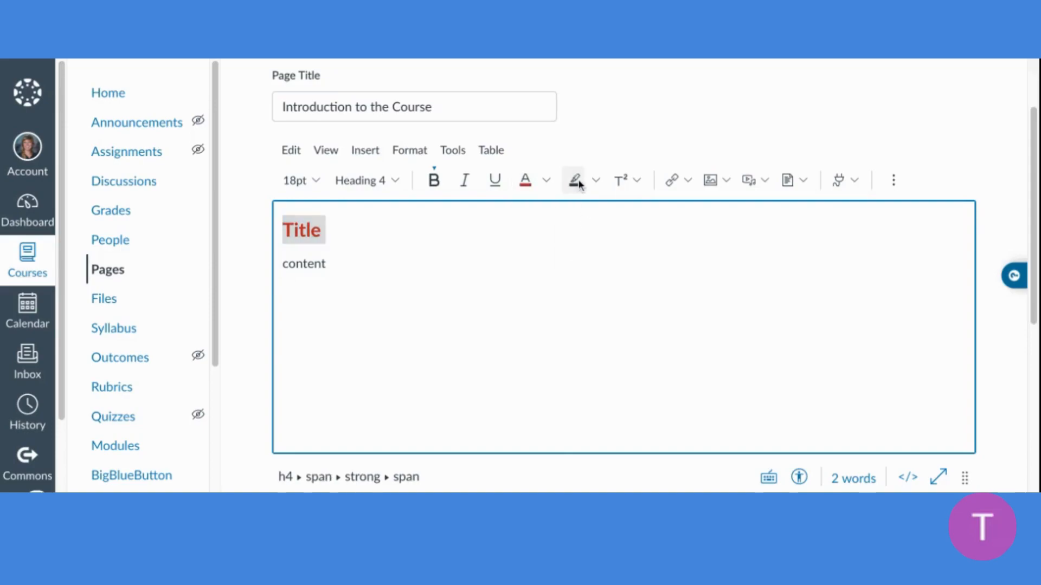
{"action": "left_click", "coordinate": [595, 181]}
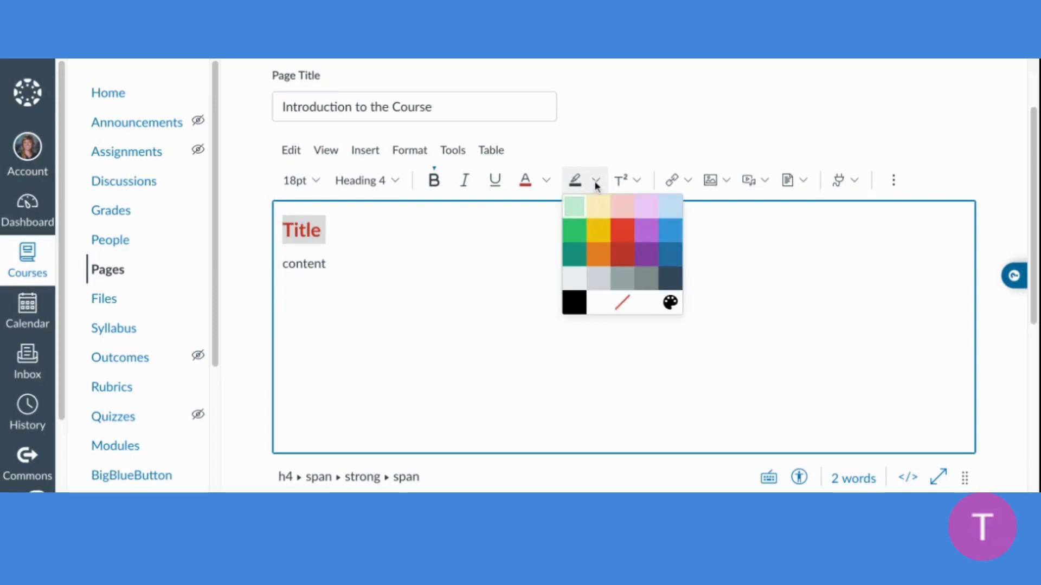
{"action": "left_click", "coordinate": [596, 210]}
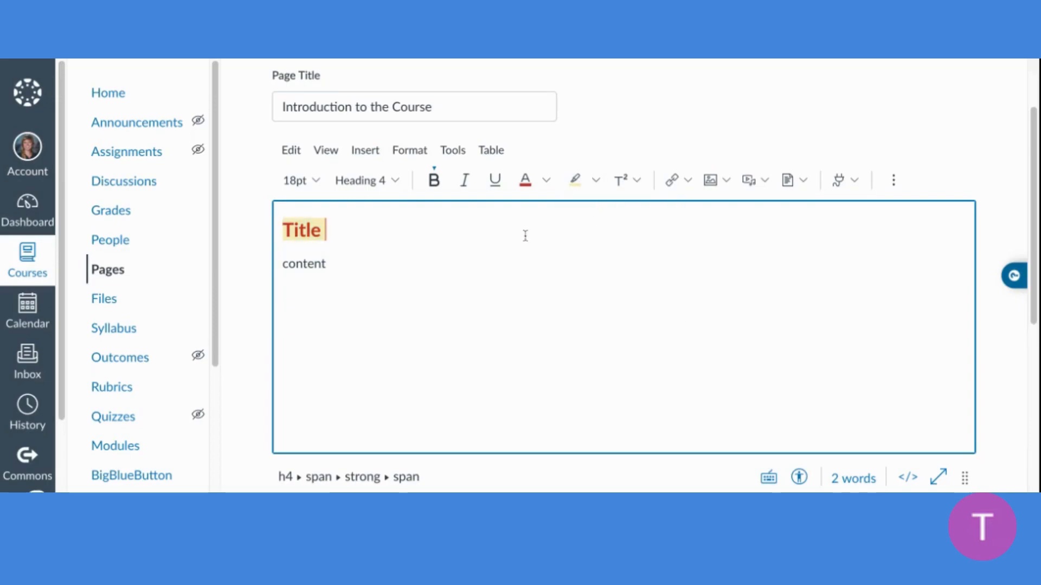
{"action": "left_click", "coordinate": [428, 268]}
{"action": "key", "text": "Return"}
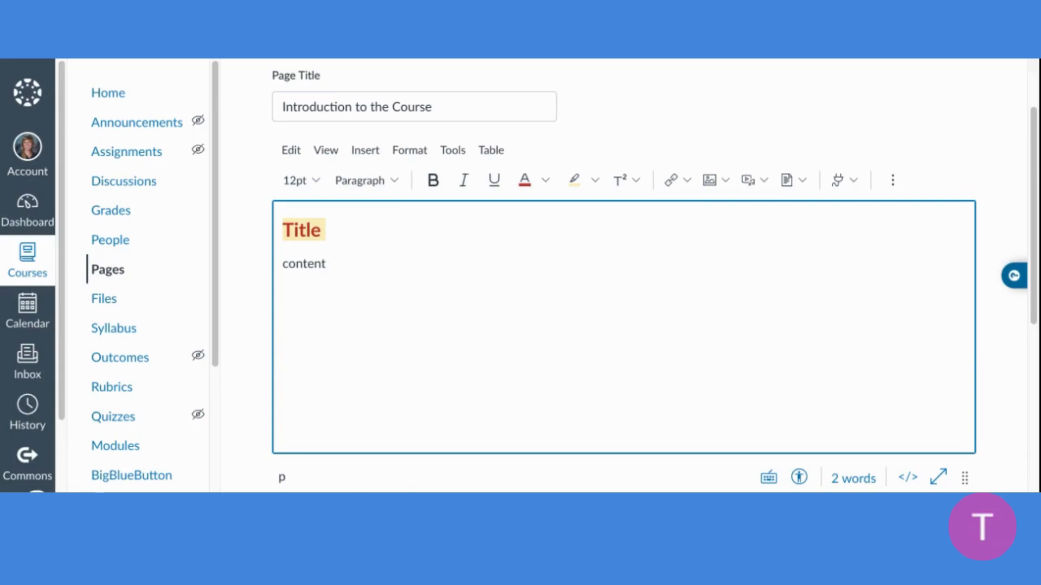
{"action": "type", "text": "Google"}
{"action": "type", "text": "www"}
{"action": "type", "text": ".googl.e"}
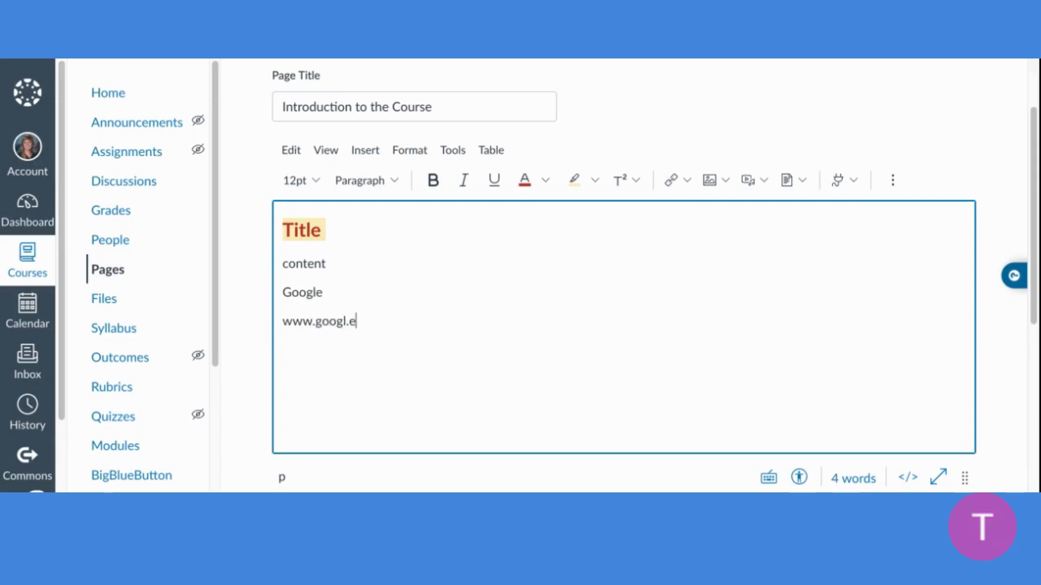
{"action": "key", "text": "BackSpace"}
{"action": "key", "text": "BackSpace"}
{"action": "type", "text": "e.com"}
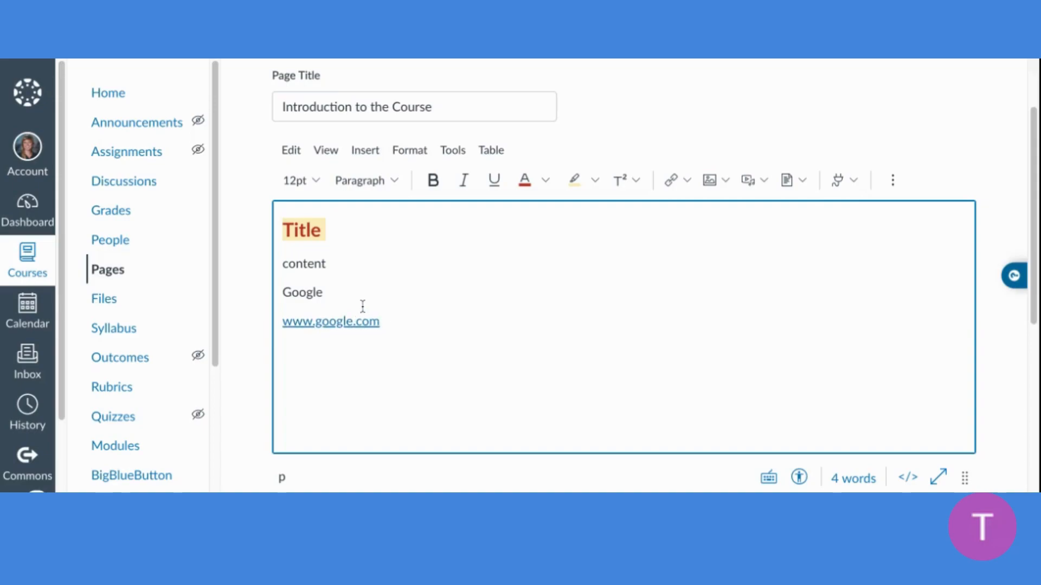
{"action": "double_click", "coordinate": [327, 294]}
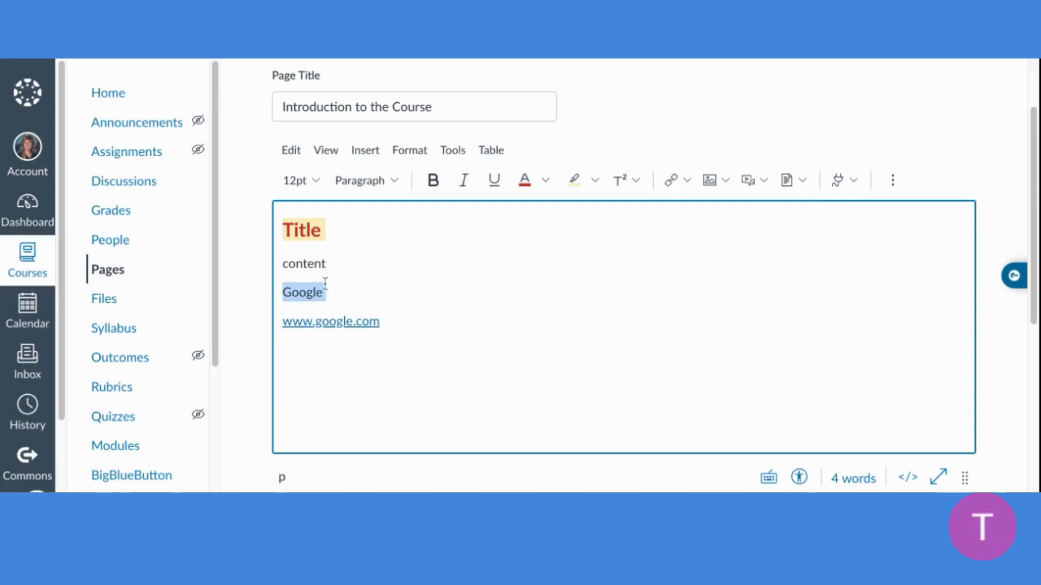
{"action": "left_click", "coordinate": [675, 185]}
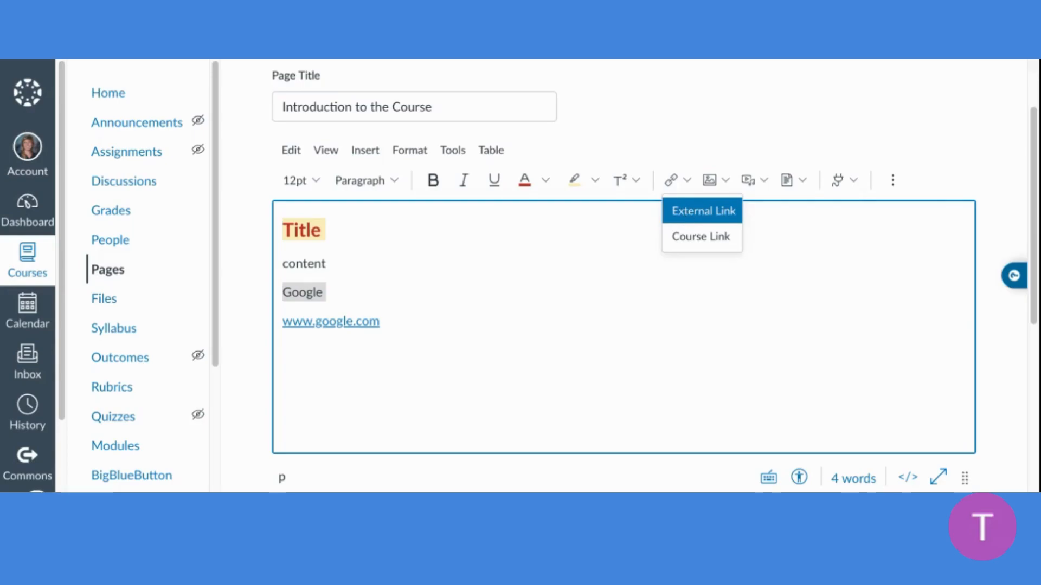
{"action": "left_click", "coordinate": [703, 211]}
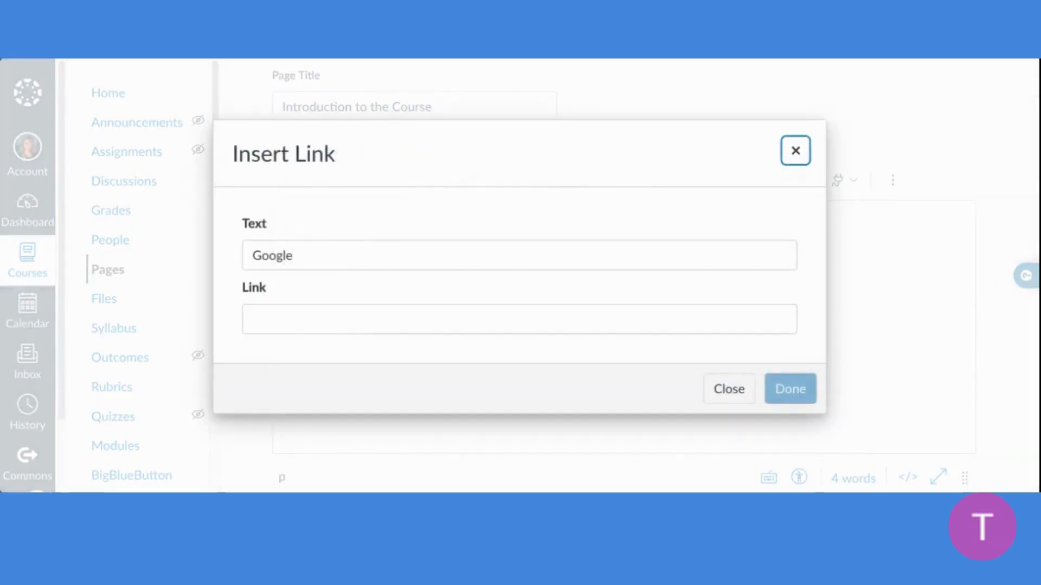
{"action": "left_click", "coordinate": [532, 333]}
{"action": "type", "text": "www.google.com"}
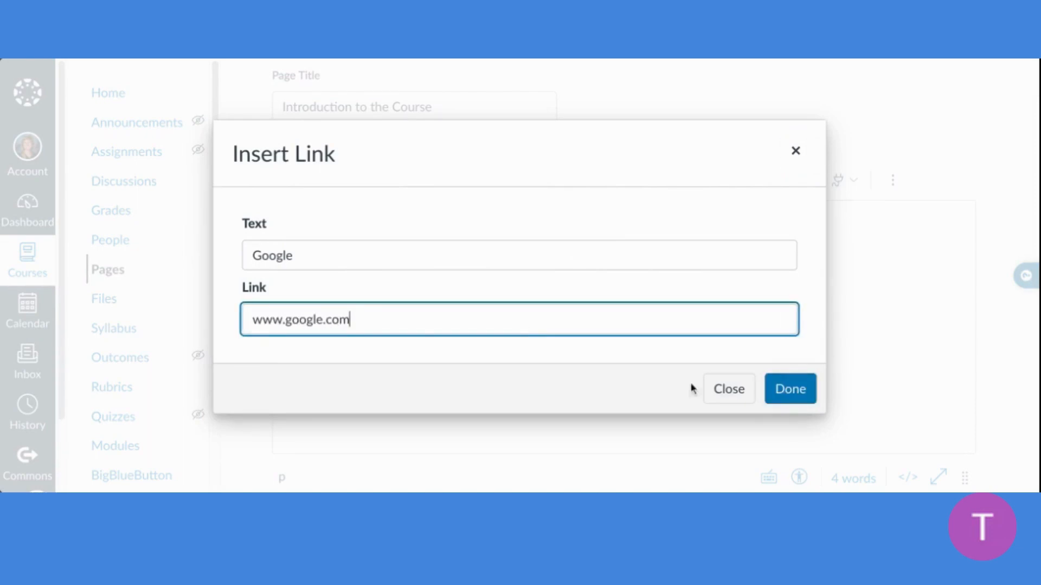
{"action": "left_click", "coordinate": [805, 388]}
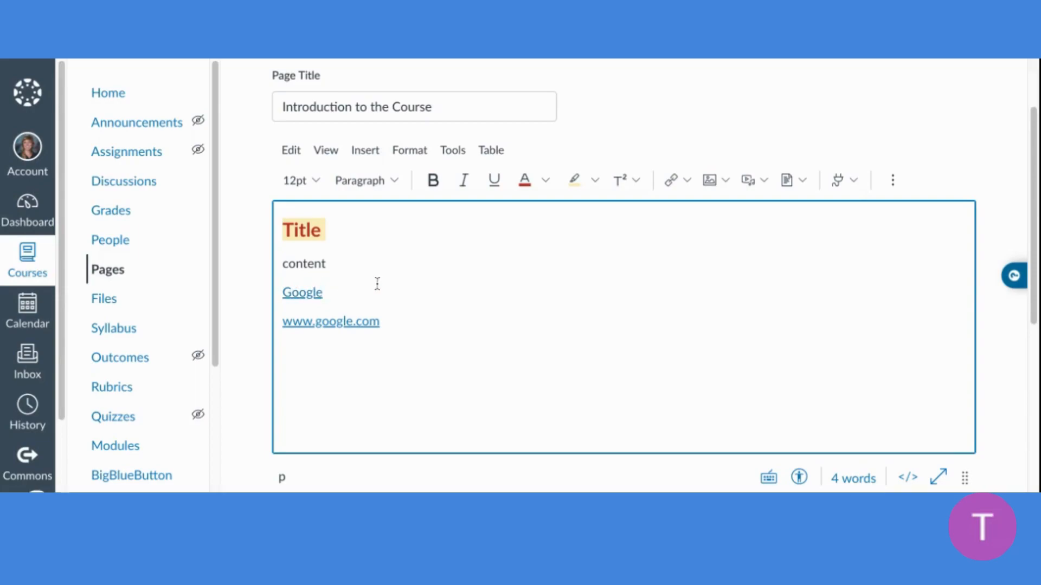
Examine the options offered for the "Google" link and for inserting images, media and documents
{"action": "left_click", "coordinate": [305, 292]}
{"action": "left_click", "coordinate": [291, 293]}
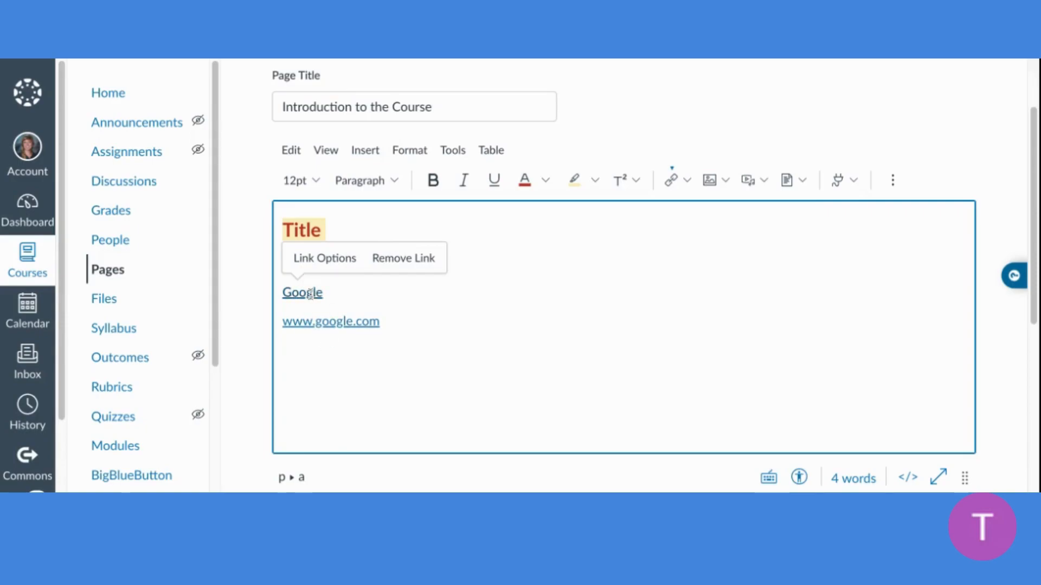
{"action": "left_click", "coordinate": [432, 339]}
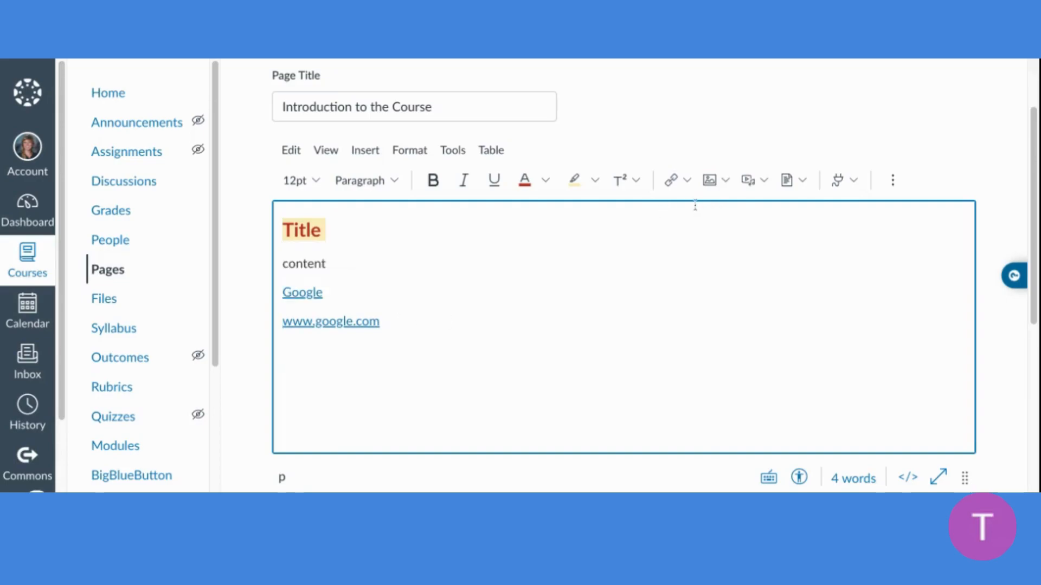
{"action": "left_click", "coordinate": [711, 179]}
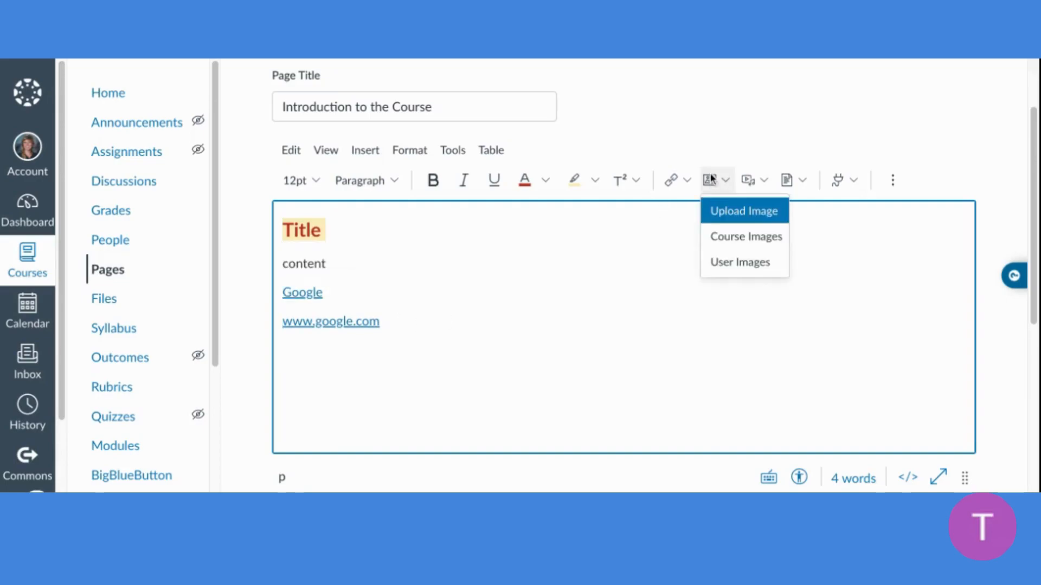
{"action": "left_click", "coordinate": [747, 184]}
{"action": "left_click", "coordinate": [786, 184]}
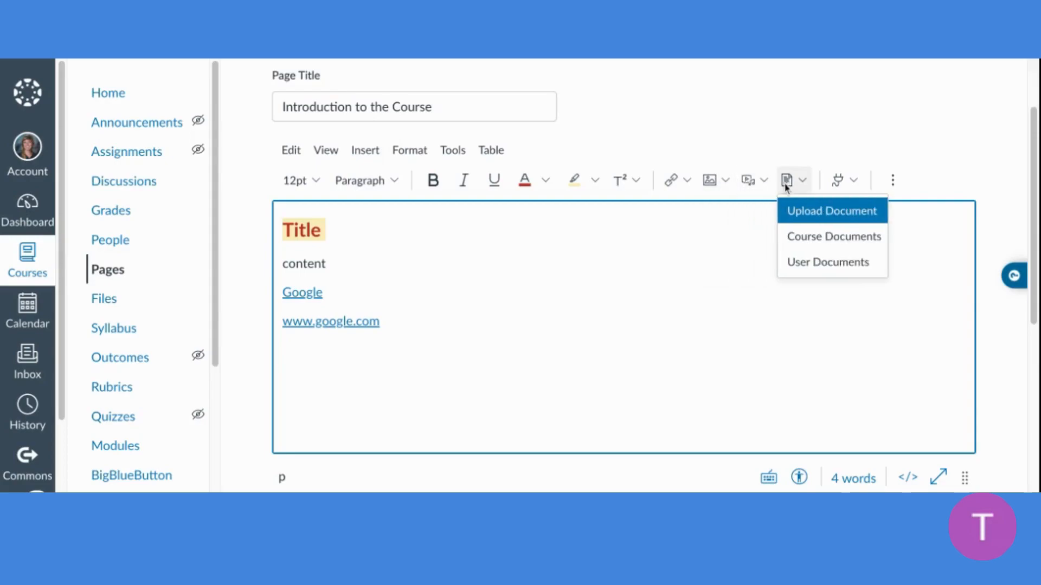
{"action": "left_click", "coordinate": [471, 371]}
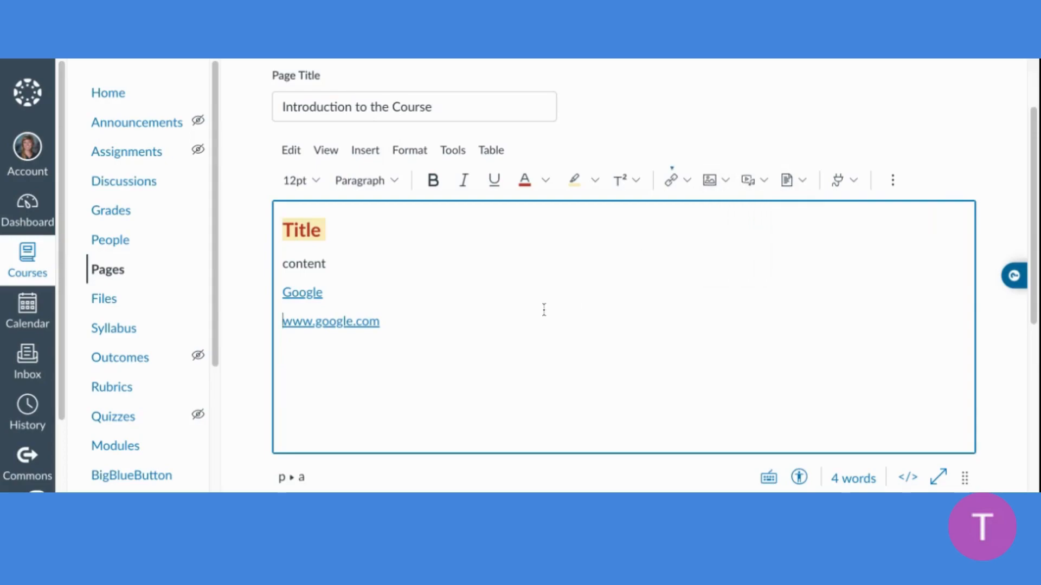
Review the image and media insertion choices, inspect the image upload dialog down to its attributes, and close it without uploading
{"action": "key", "text": "Return"}
{"action": "left_click", "coordinate": [714, 181]}
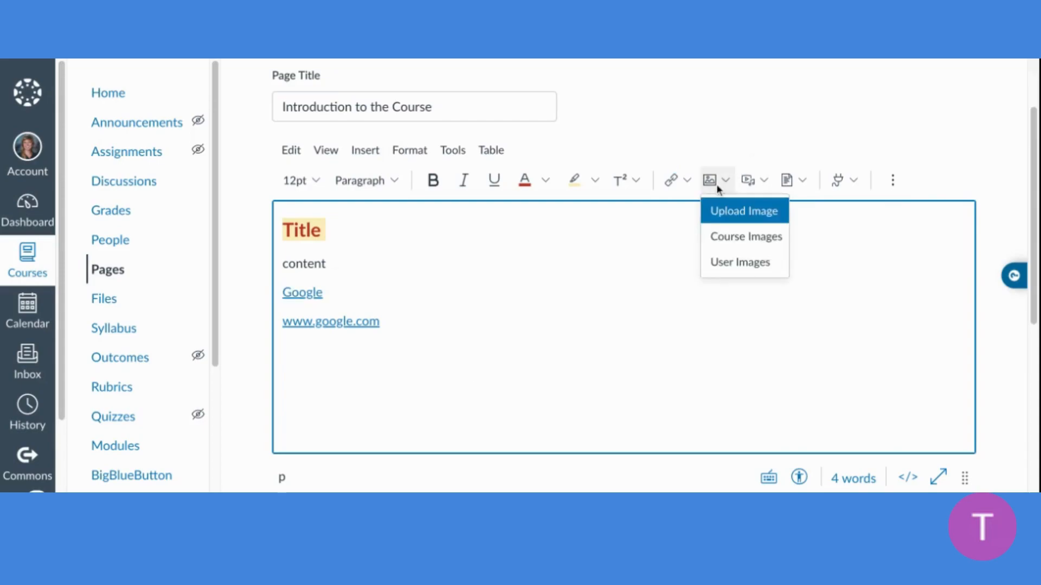
{"action": "left_click", "coordinate": [749, 184]}
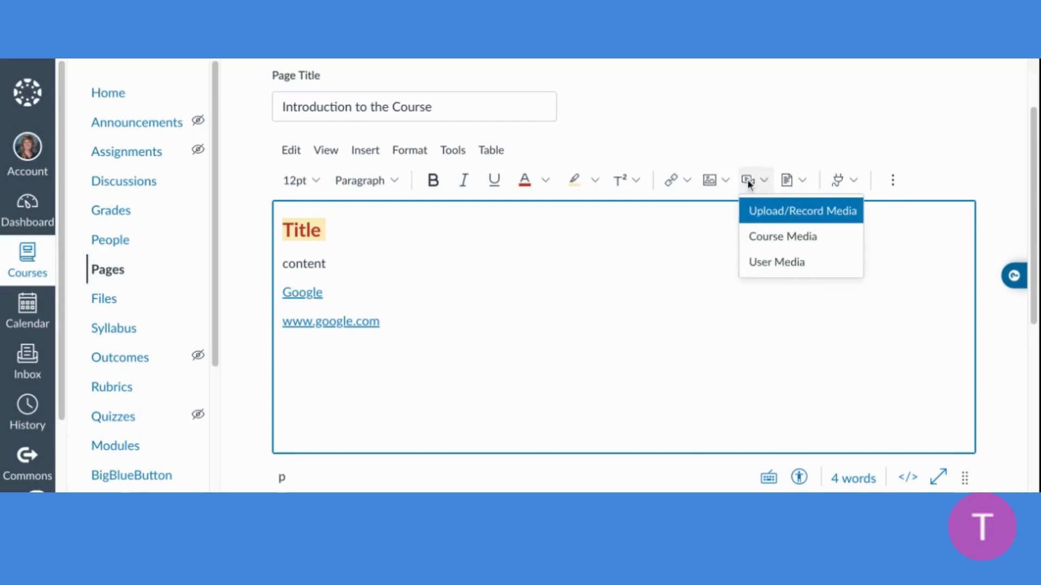
{"action": "left_click", "coordinate": [751, 185]}
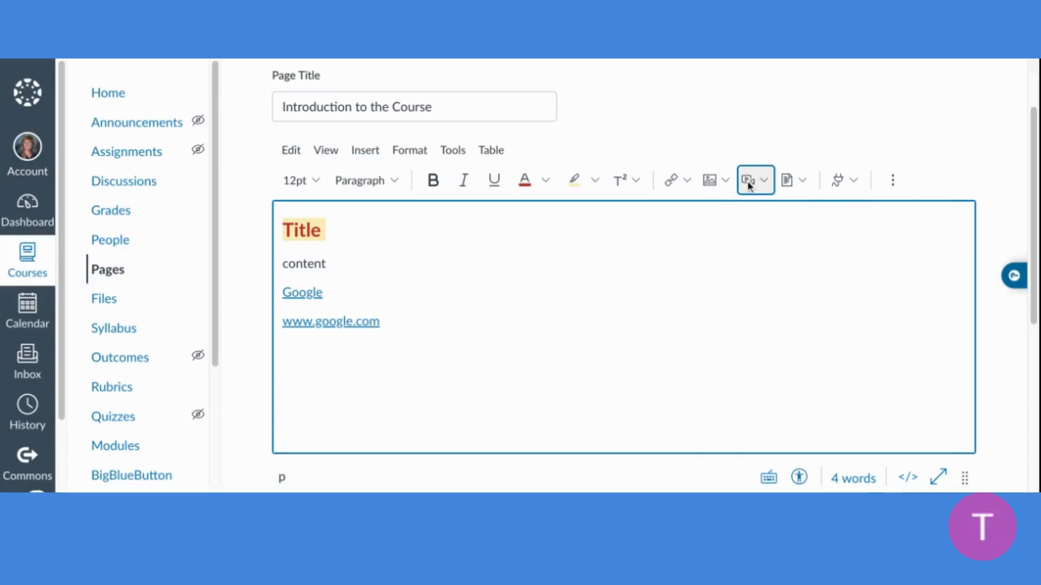
{"action": "left_click", "coordinate": [711, 184]}
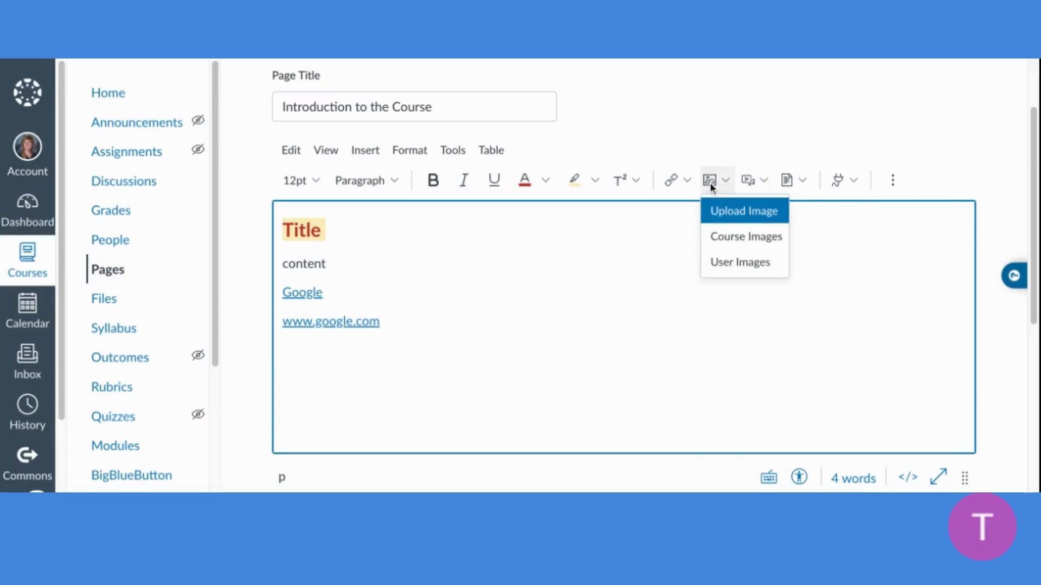
{"action": "left_click", "coordinate": [721, 219]}
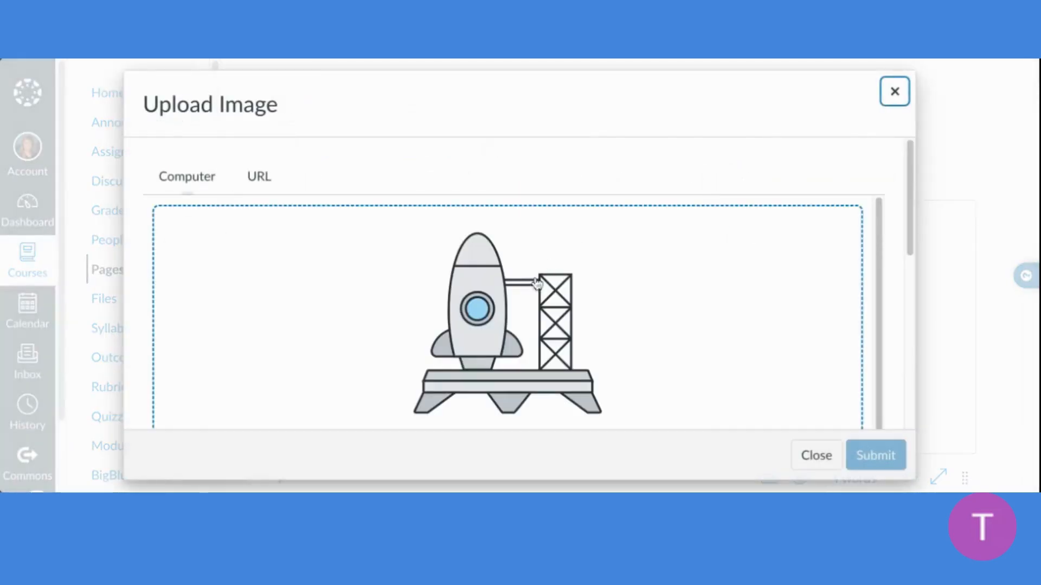
{"action": "scroll", "coordinate": [534, 295], "scroll_direction": "down", "scroll_amount": 5}
{"action": "left_click", "coordinate": [534, 295]}
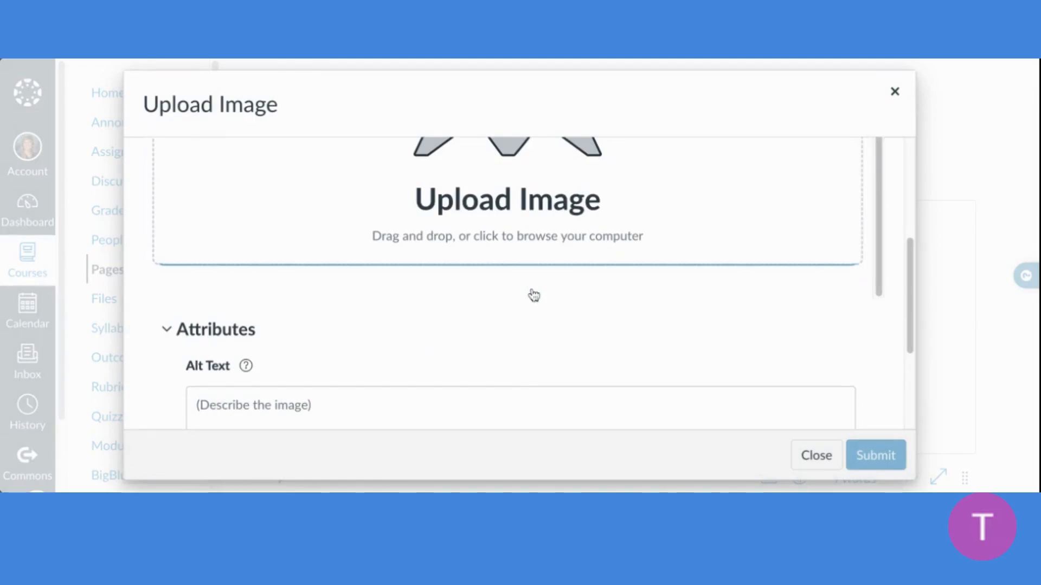
{"action": "left_click", "coordinate": [816, 455]}
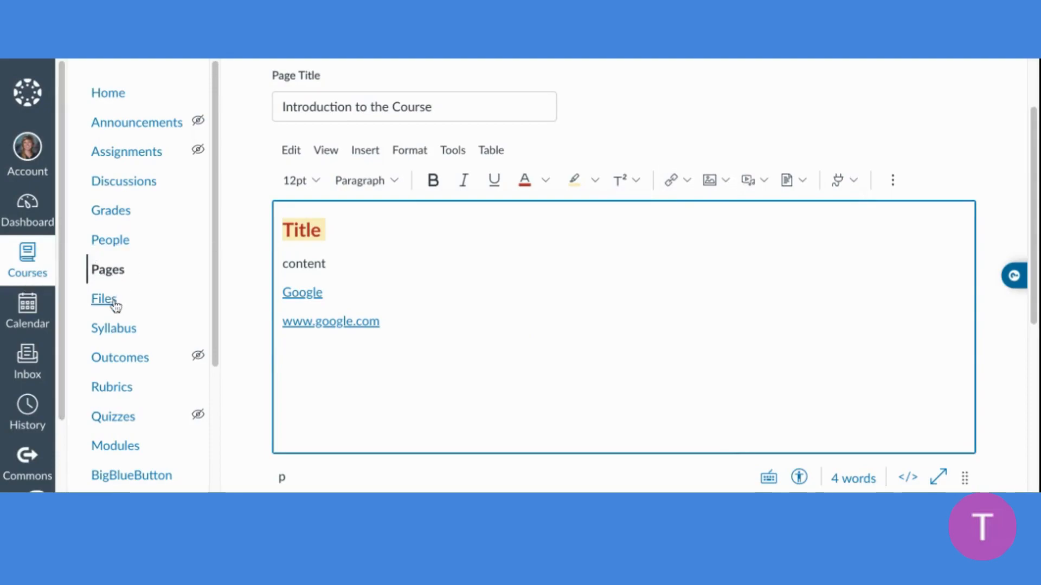
Save the edited "Introduction to the Course" page without publishing it
{"action": "scroll", "coordinate": [685, 351], "scroll_direction": "down", "scroll_amount": 5}
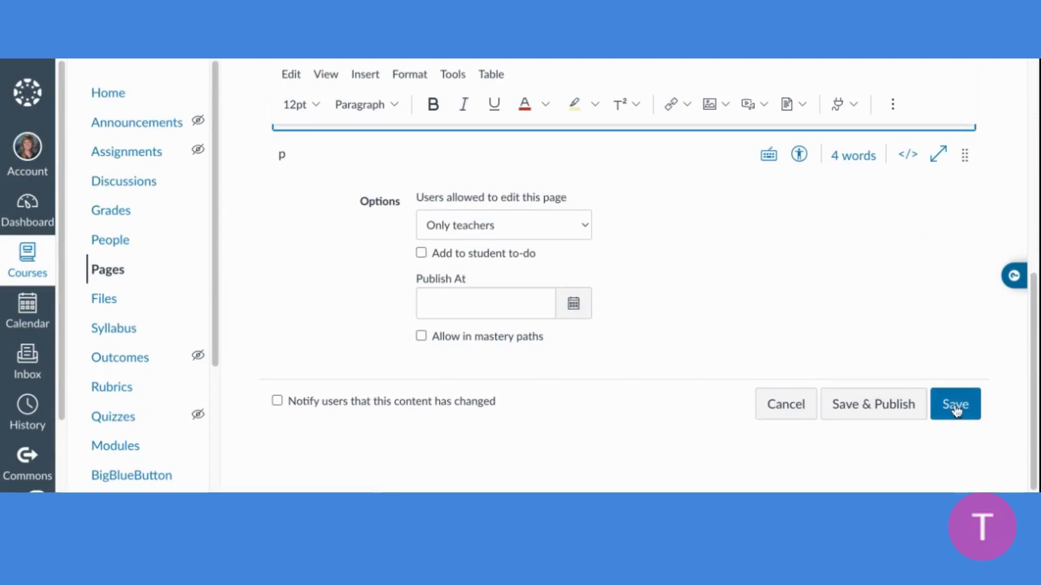
{"action": "left_click", "coordinate": [955, 412]}
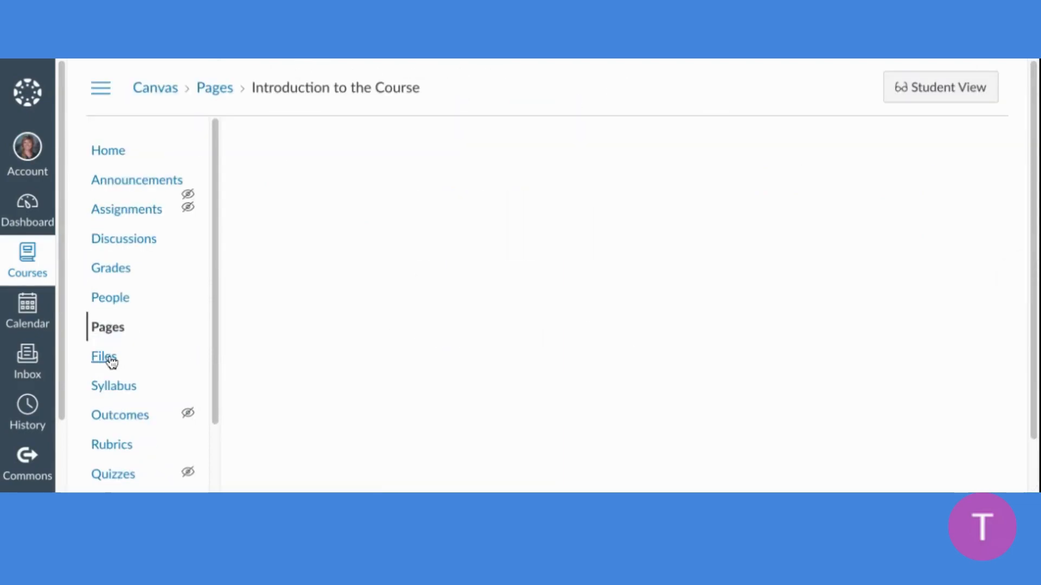
Open the course's Files area and look at how to upload a file there
{"action": "left_click", "coordinate": [112, 360]}
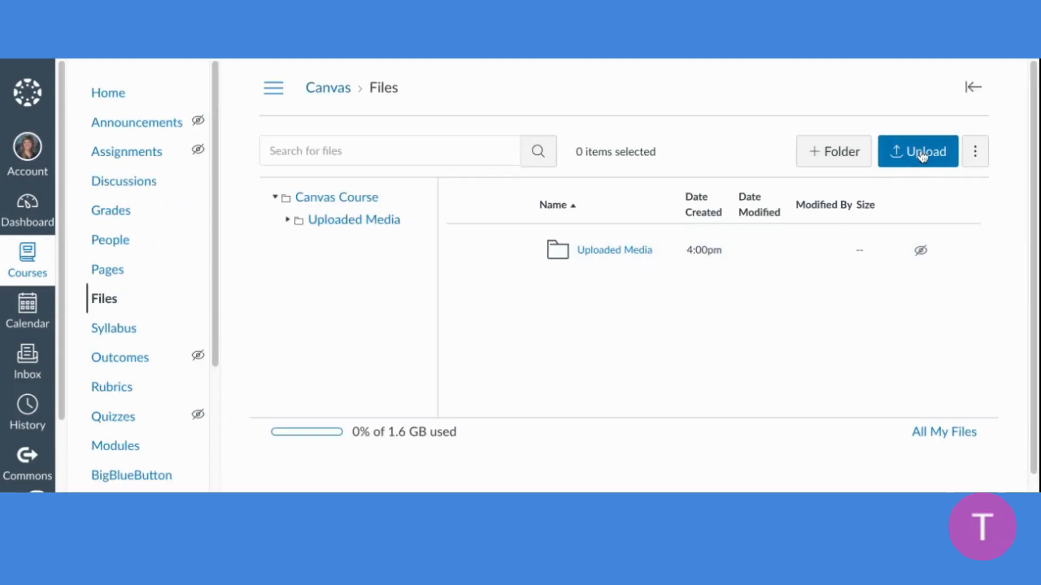
{"action": "left_click", "coordinate": [923, 157]}
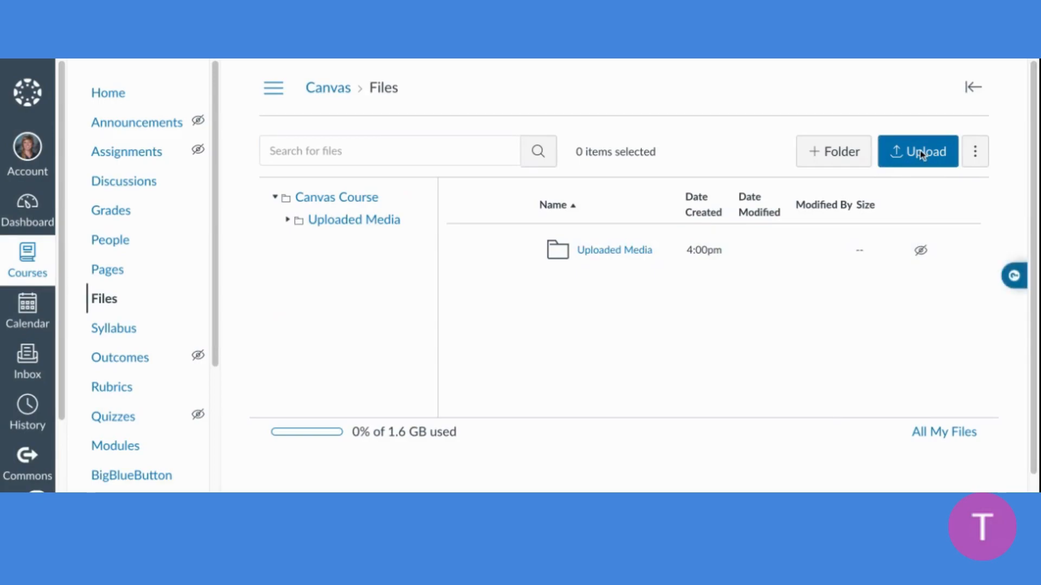
{"action": "left_click", "coordinate": [919, 151]}
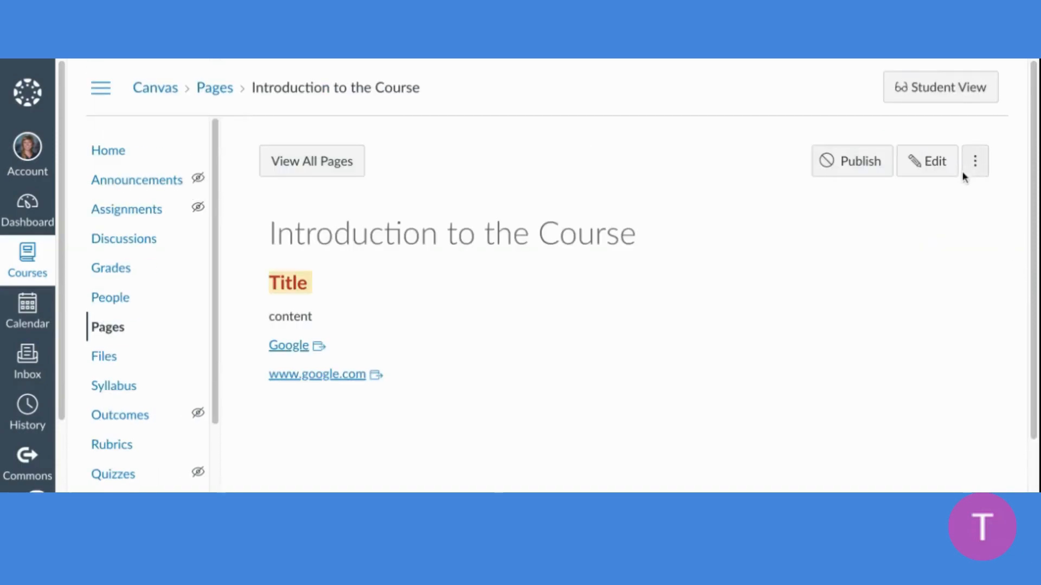
Reopen the "Introduction to the Course" page for editing and check its image insertion options
{"action": "left_click", "coordinate": [934, 163]}
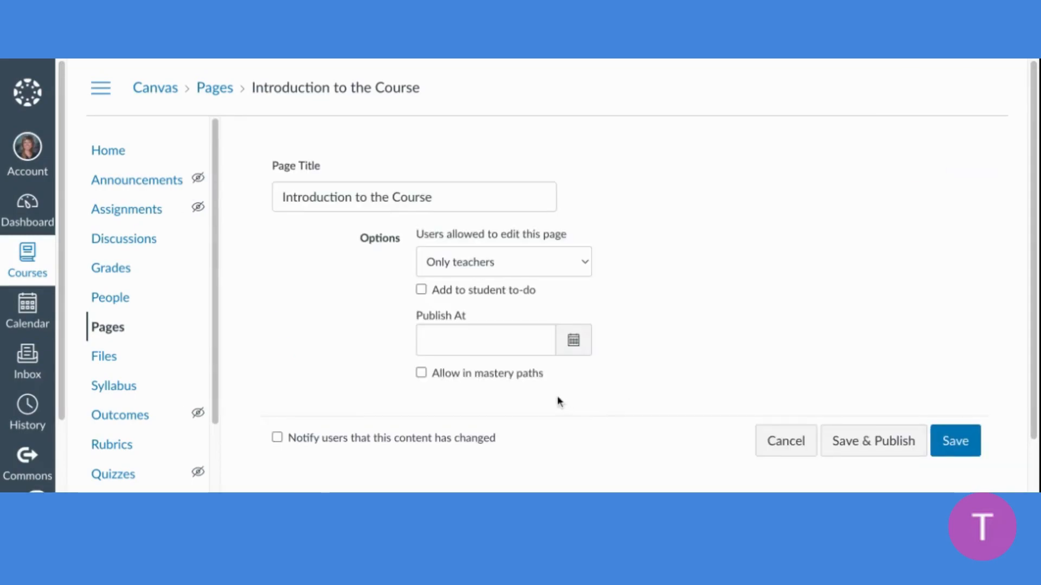
{"action": "left_click", "coordinate": [452, 421]}
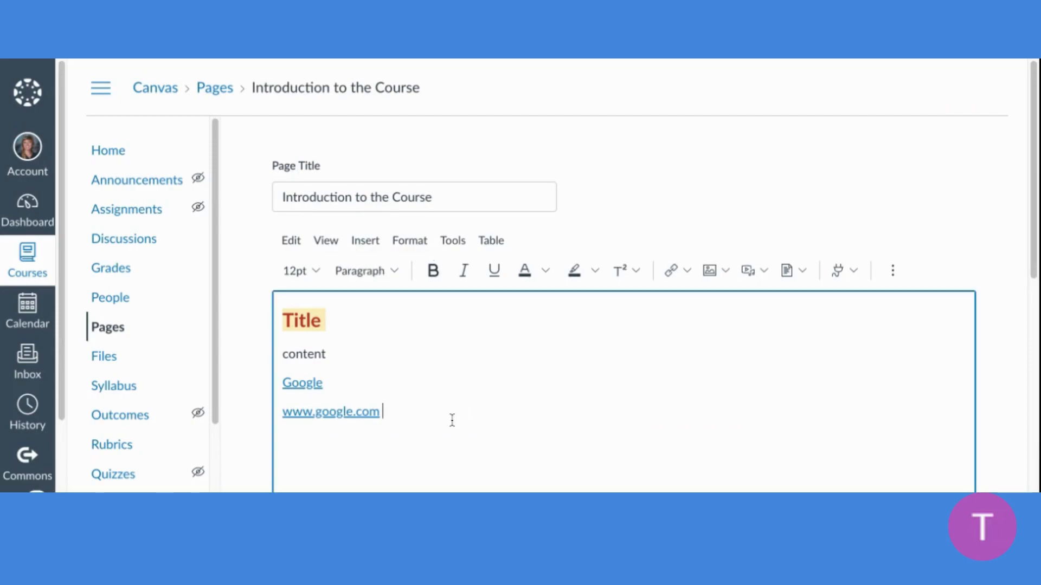
{"action": "left_click", "coordinate": [710, 272]}
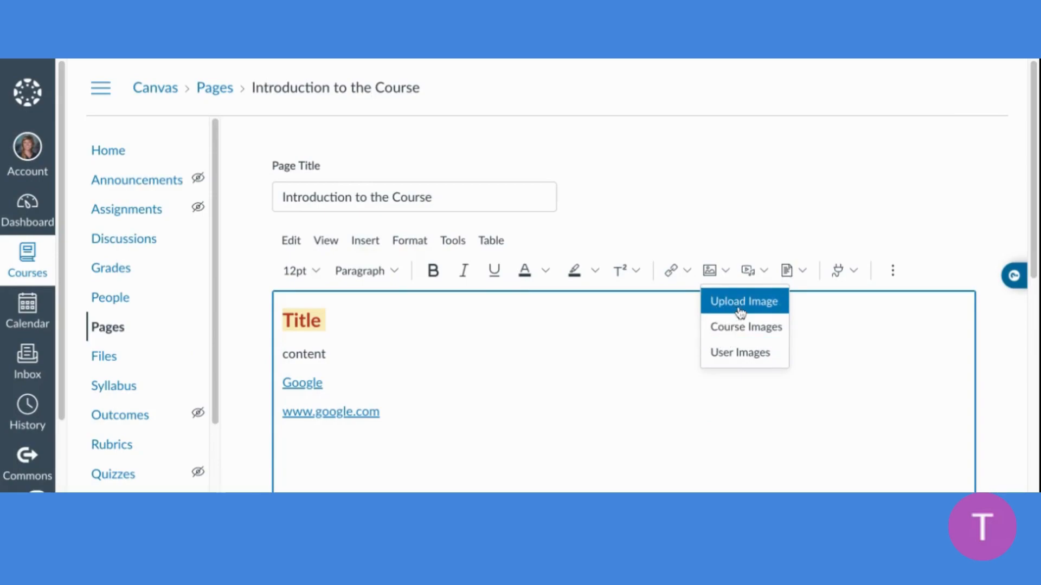
{"action": "left_click", "coordinate": [616, 373]}
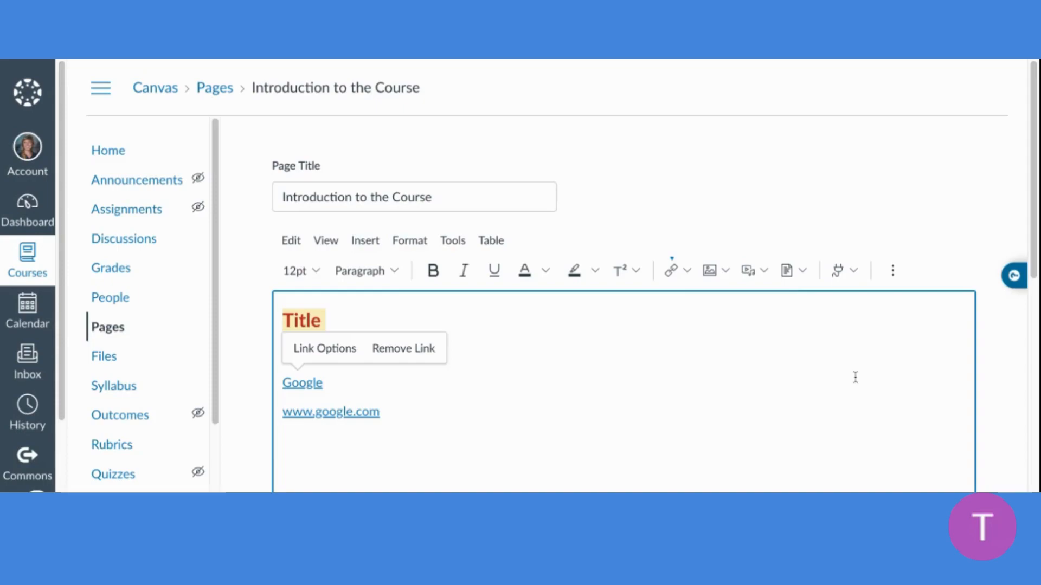
{"action": "left_click", "coordinate": [893, 271]}
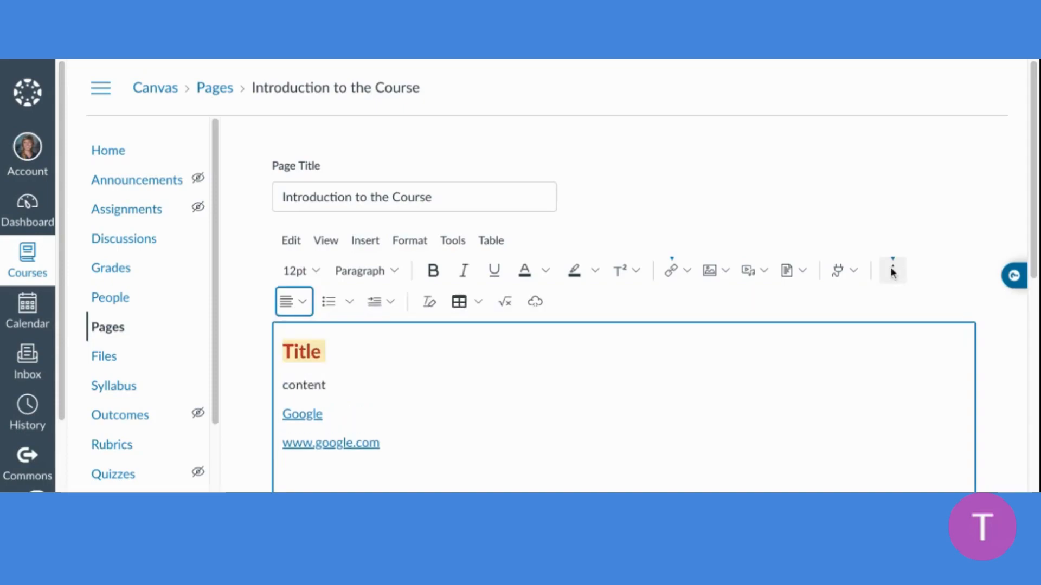
{"action": "scroll", "coordinate": [887, 295], "scroll_direction": "down", "scroll_amount": 2}
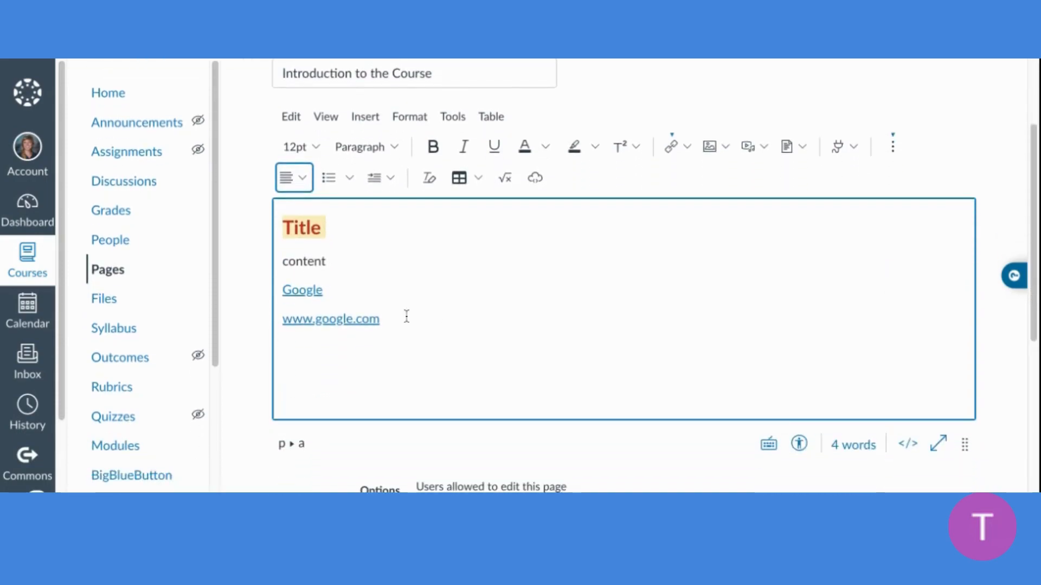
{"action": "double_click", "coordinate": [393, 319]}
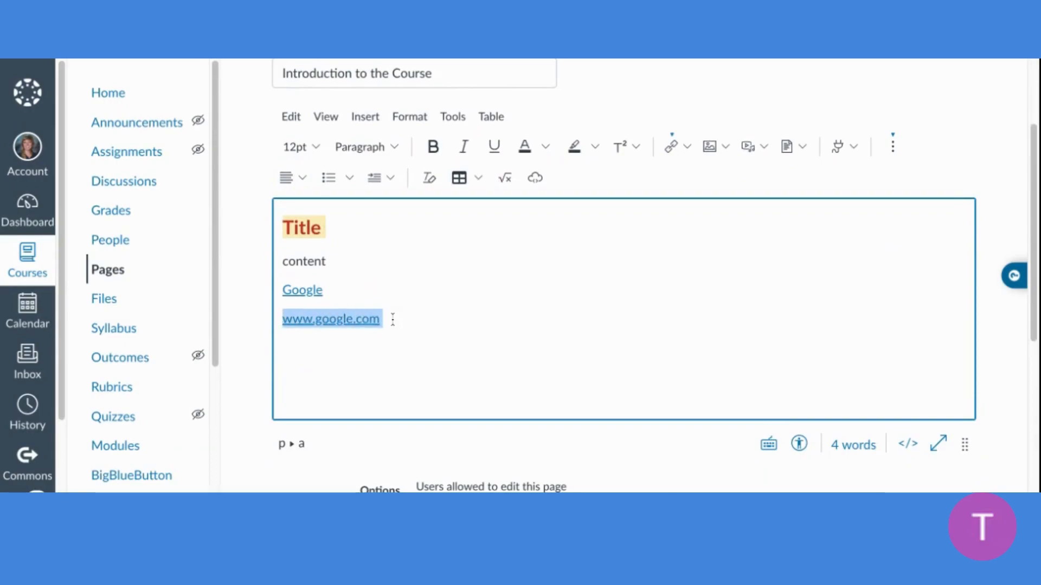
{"action": "left_click", "coordinate": [293, 178]}
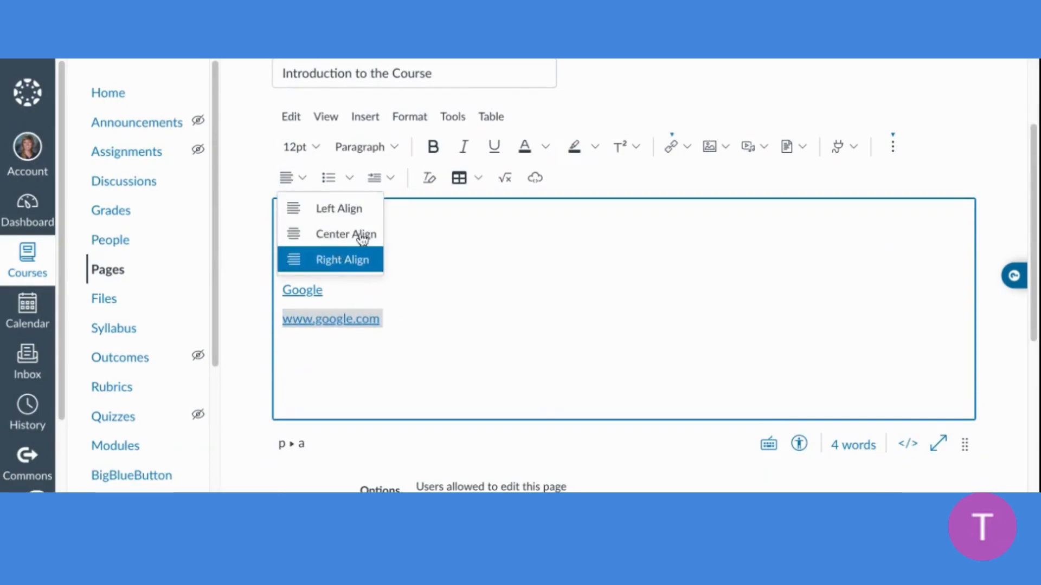
{"action": "left_click", "coordinate": [338, 177]}
{"action": "left_click", "coordinate": [338, 178]}
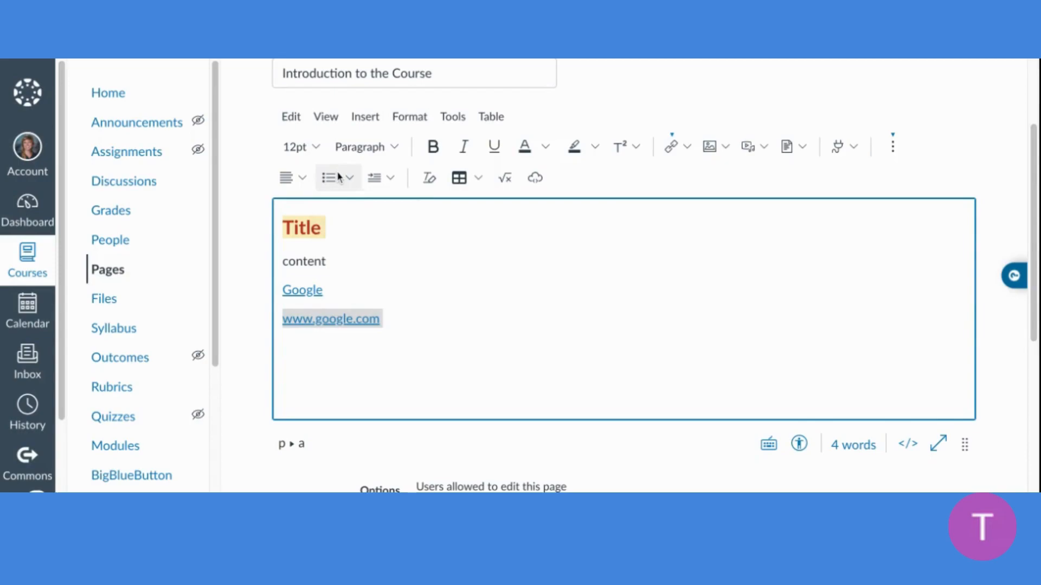
{"action": "left_click", "coordinate": [328, 178]}
{"action": "left_click", "coordinate": [349, 183]}
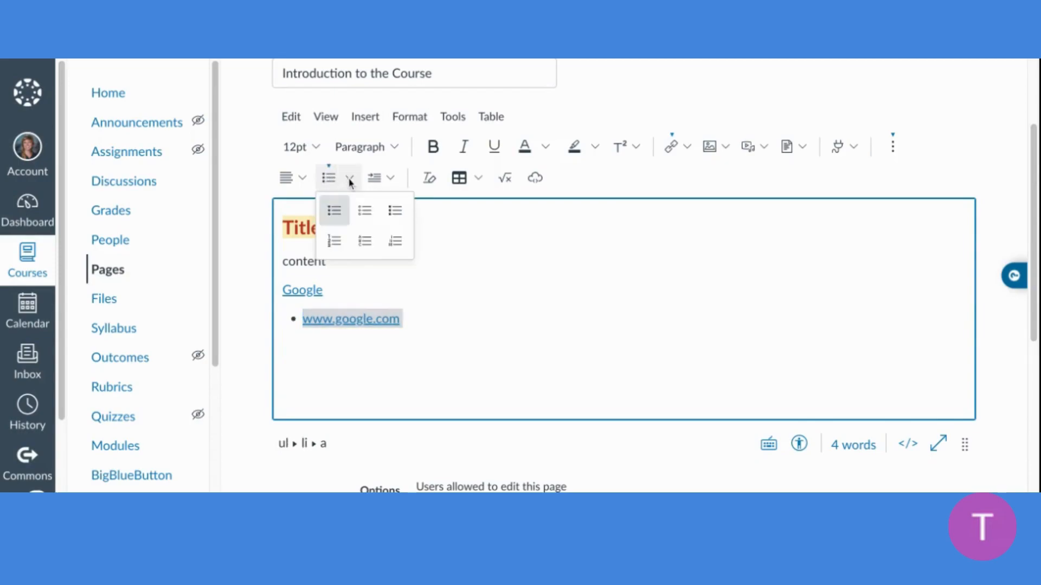
{"action": "left_click", "coordinate": [336, 240]}
{"action": "left_click", "coordinate": [389, 178]}
{"action": "left_click", "coordinate": [401, 208]}
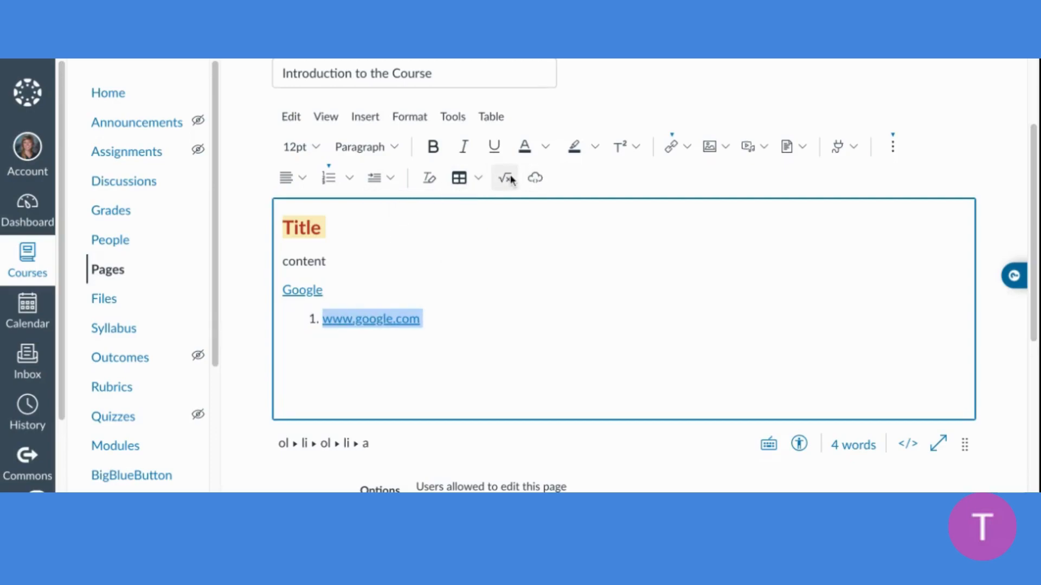
{"action": "left_click", "coordinate": [506, 320]}
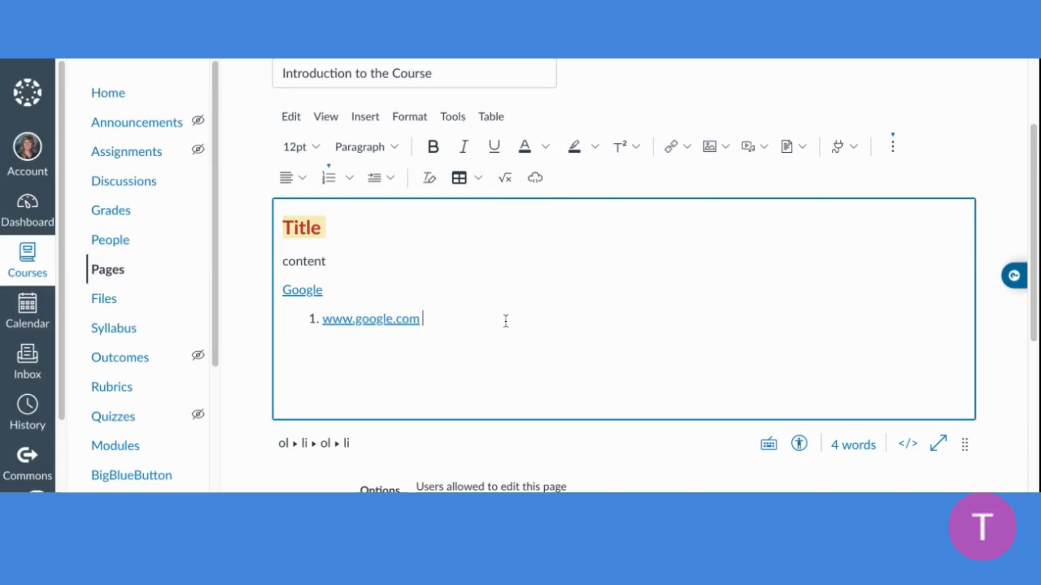
Check the page's options, keep editing restricted to Only teachers, and save the page without publishing it
{"action": "scroll", "coordinate": [574, 312], "scroll_direction": "down", "scroll_amount": 3}
{"action": "scroll", "coordinate": [558, 243], "scroll_direction": "up", "scroll_amount": 5}
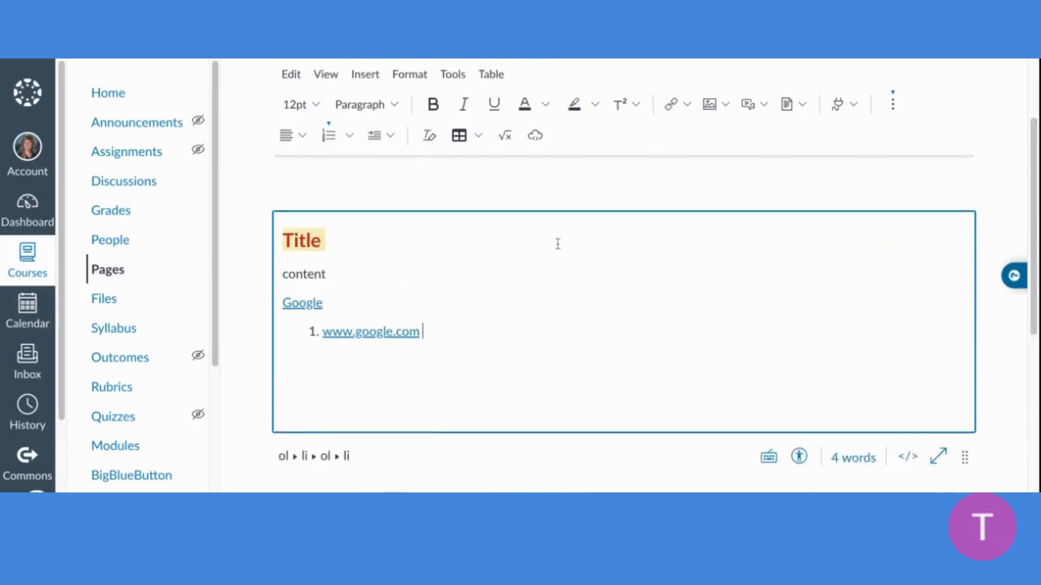
{"action": "scroll", "coordinate": [558, 243], "scroll_direction": "down", "scroll_amount": 4}
{"action": "scroll", "coordinate": [525, 245], "scroll_direction": "down", "scroll_amount": 3}
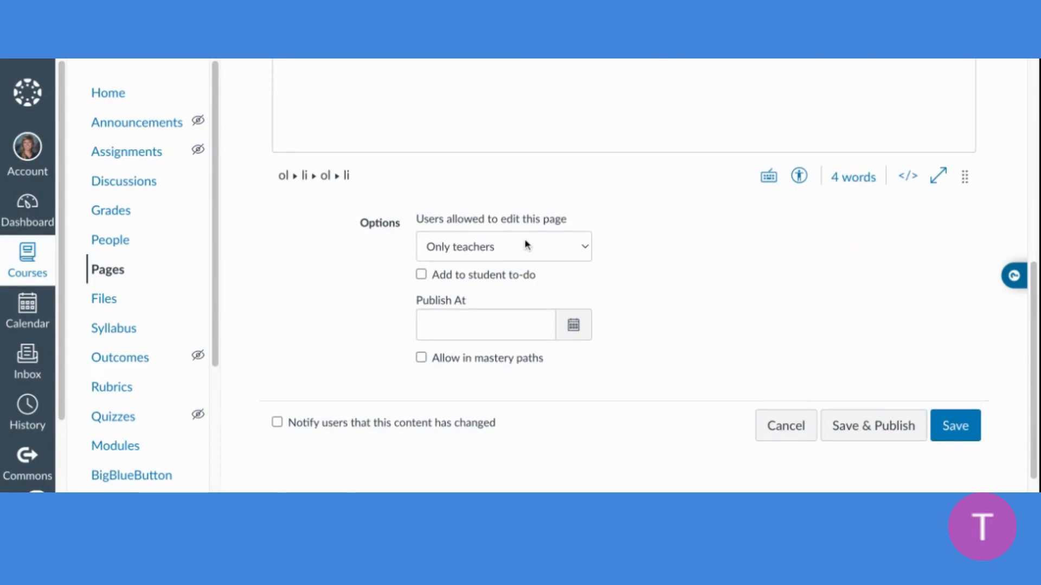
{"action": "left_click", "coordinate": [574, 335]}
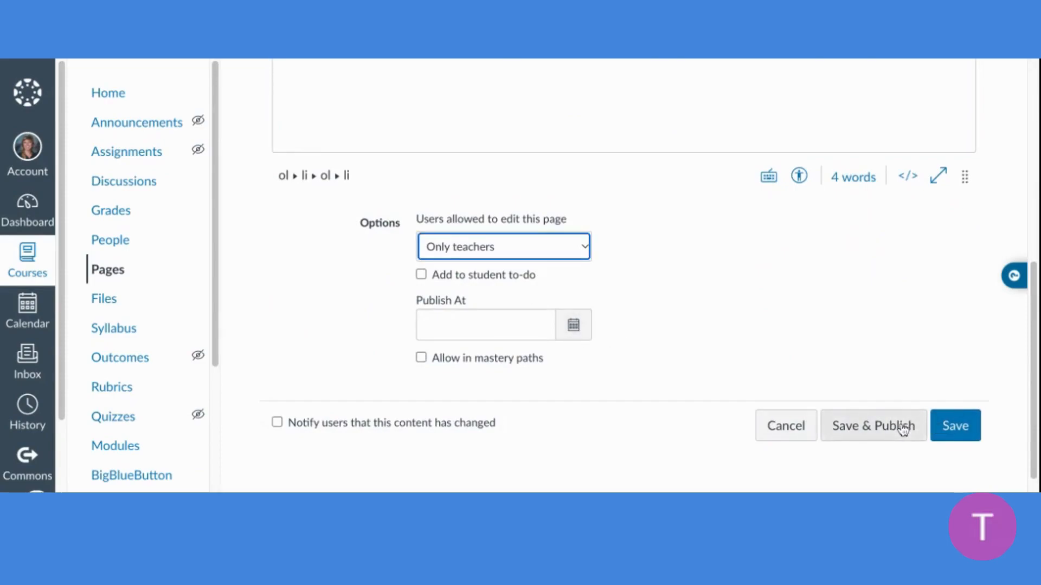
{"action": "scroll", "coordinate": [855, 428], "scroll_direction": "up", "scroll_amount": 7}
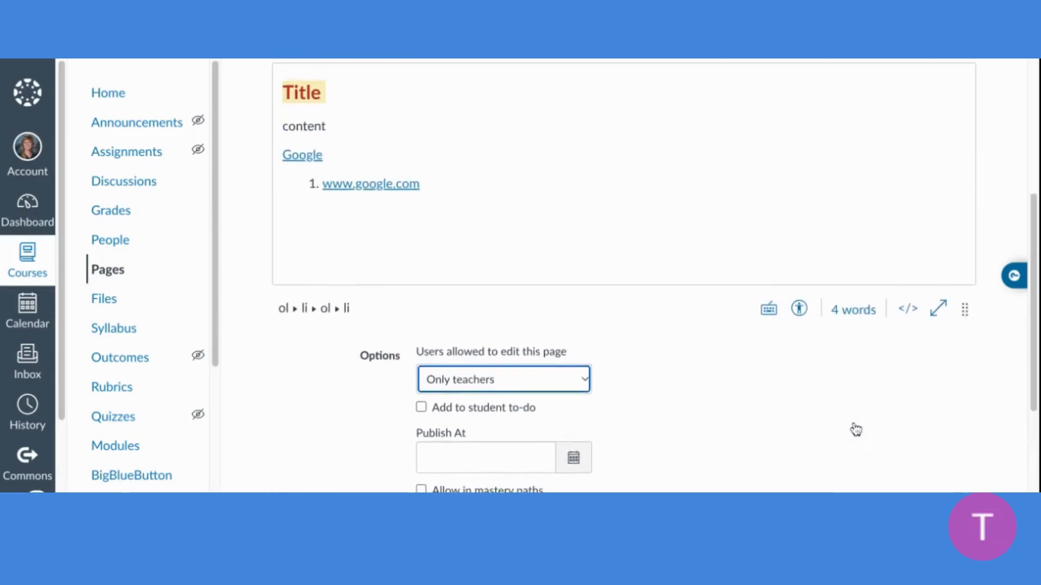
{"action": "scroll", "coordinate": [795, 361], "scroll_direction": "down", "scroll_amount": 4}
{"action": "scroll", "coordinate": [388, 291], "scroll_direction": "down", "scroll_amount": 3}
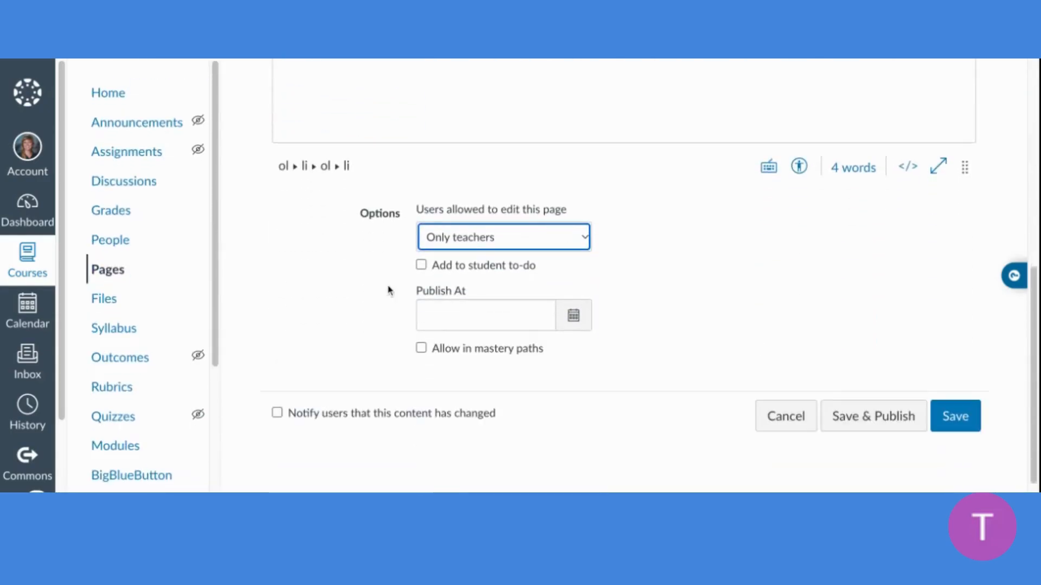
{"action": "left_click", "coordinate": [976, 430]}
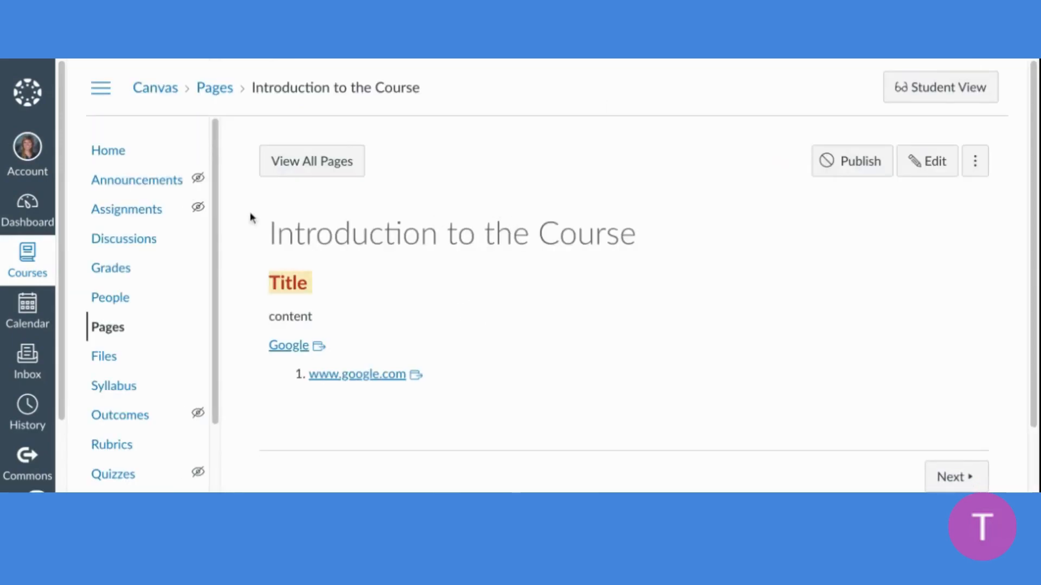
View the page history of "Introduction to the Course", compare its latest and earlier revisions, and close the history without restoring any
{"action": "left_click", "coordinate": [984, 168]}
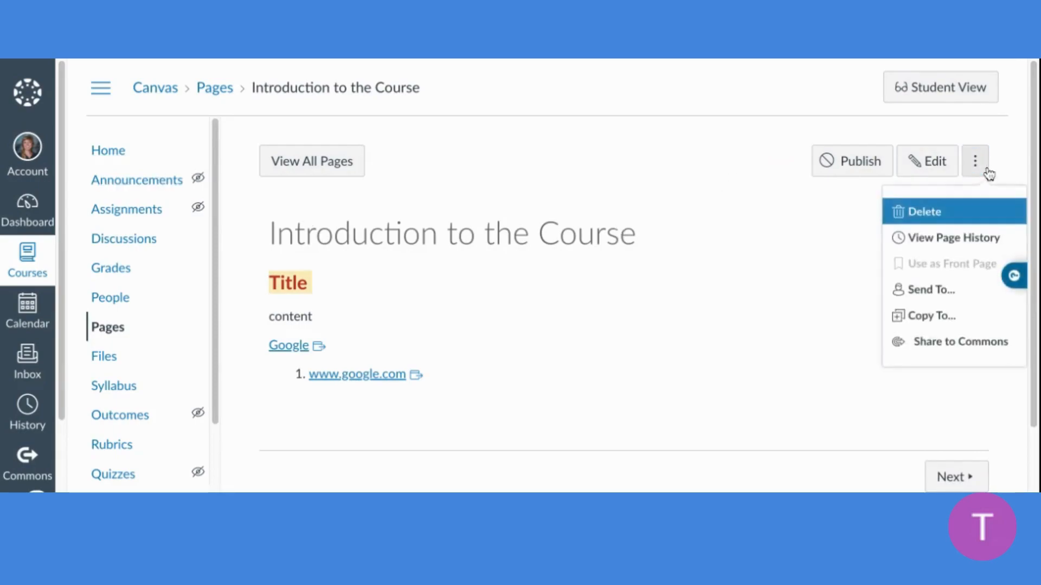
{"action": "left_click", "coordinate": [757, 280]}
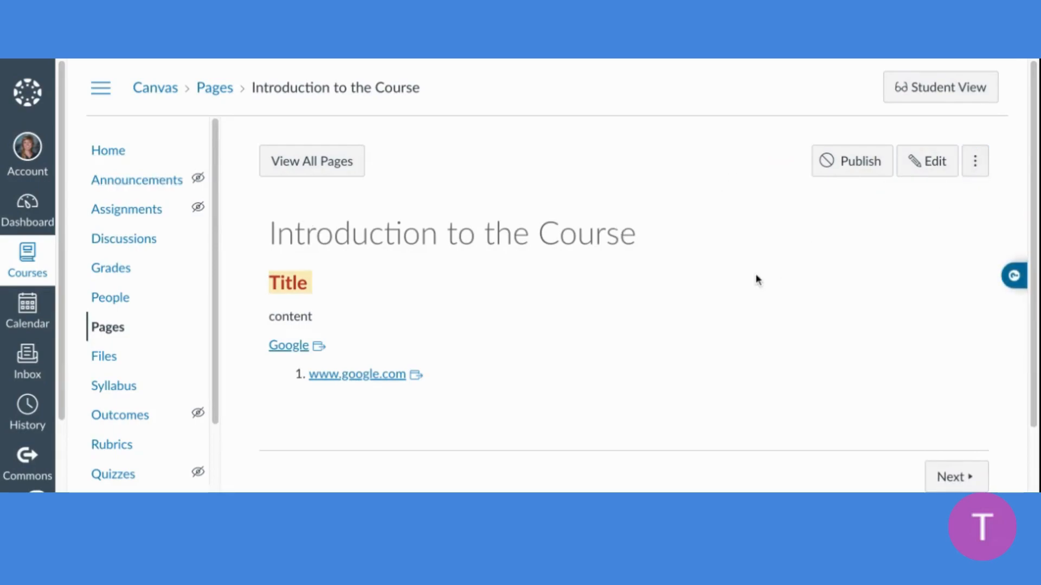
{"action": "left_click", "coordinate": [975, 165]}
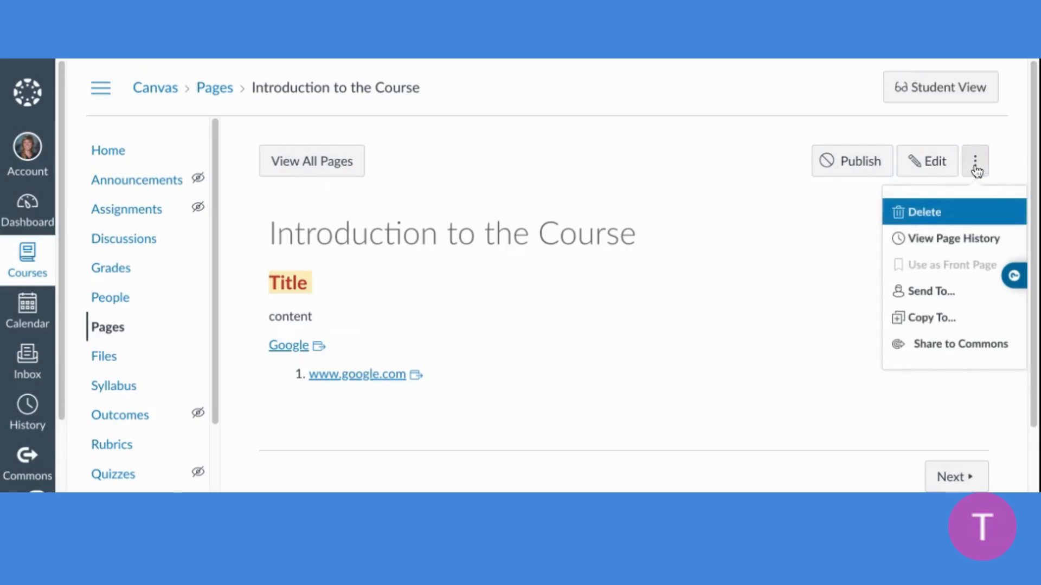
{"action": "left_click", "coordinate": [938, 239]}
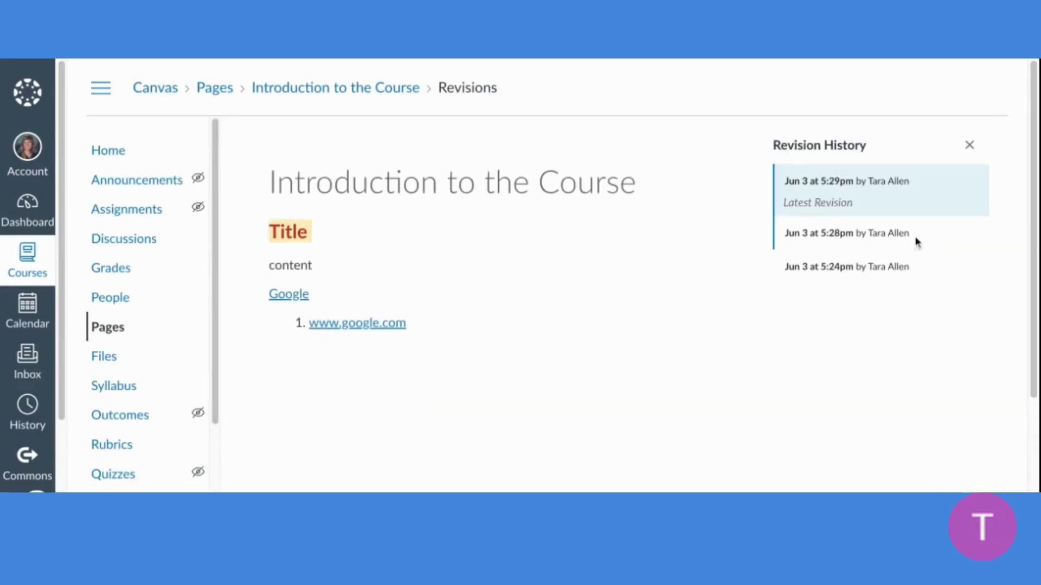
{"action": "left_click", "coordinate": [858, 235]}
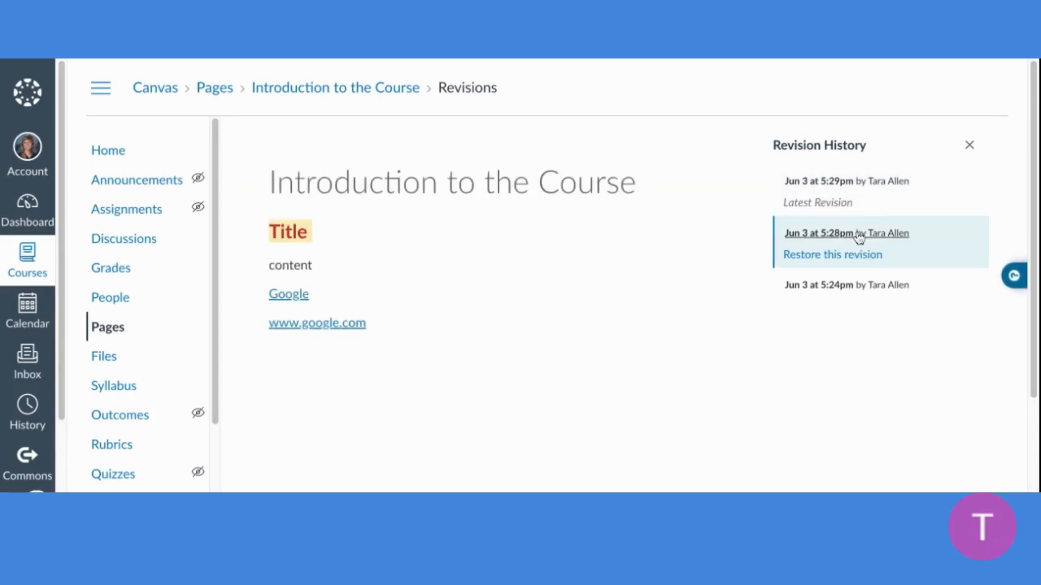
{"action": "left_click", "coordinate": [835, 200]}
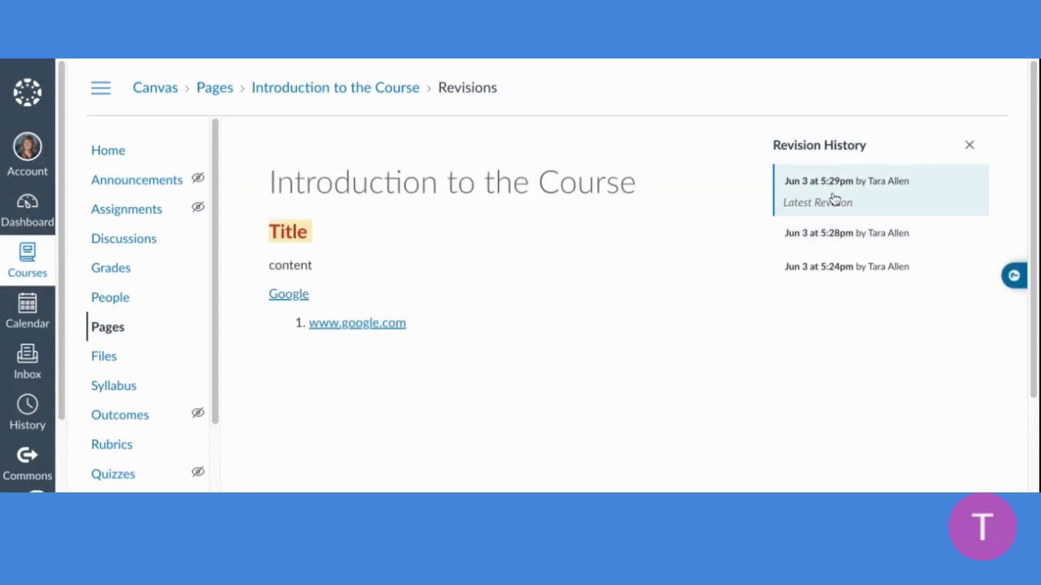
{"action": "left_click", "coordinate": [832, 267]}
{"action": "left_click", "coordinate": [835, 233]}
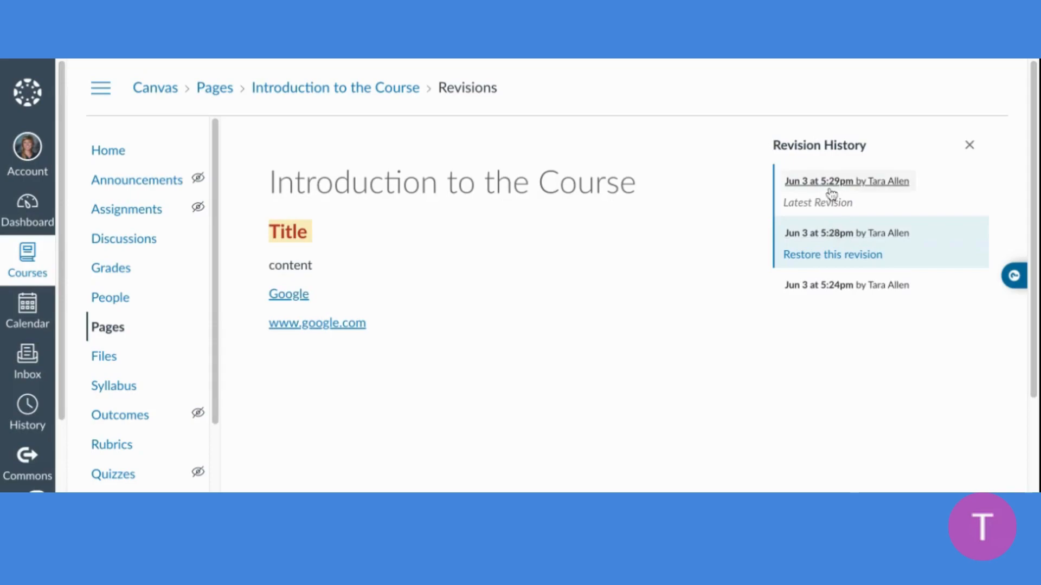
{"action": "left_click", "coordinate": [831, 204]}
{"action": "left_click", "coordinate": [822, 233]}
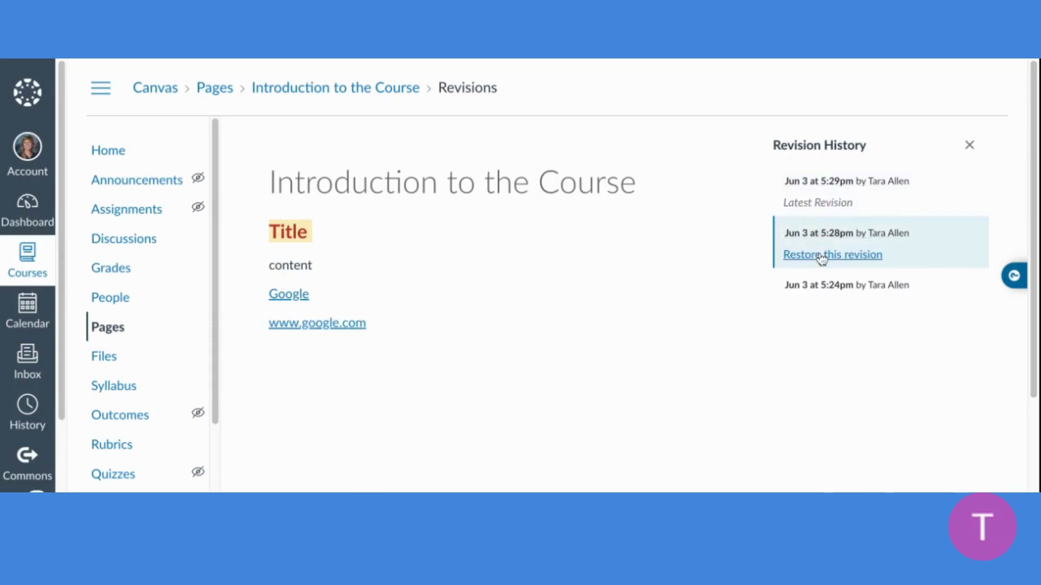
{"action": "left_click", "coordinate": [969, 147]}
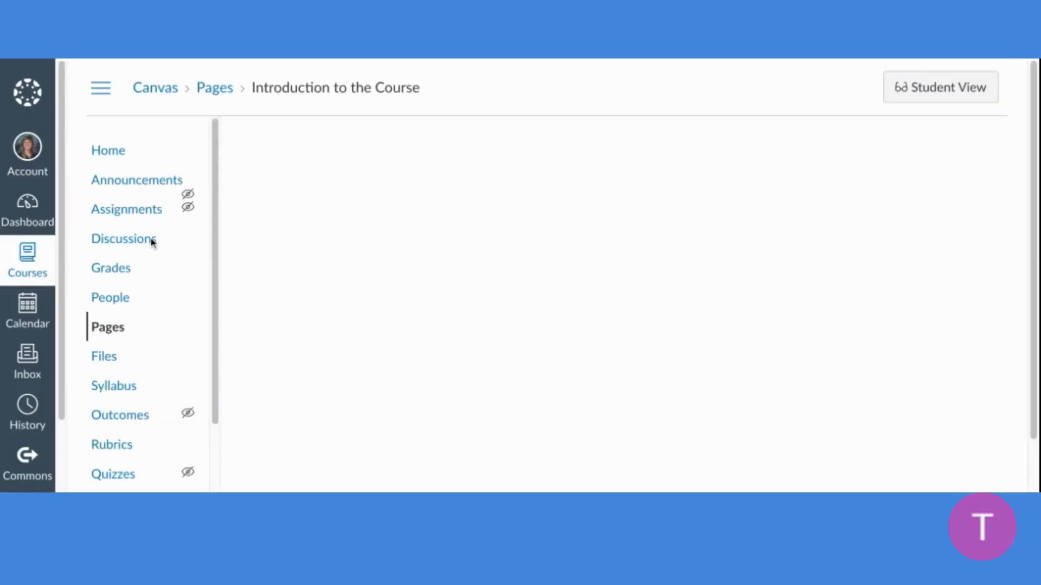
On the course home page, add a text header "Unit 1" to the Unit 1 module and place it above "Introduction to Unit 1"
{"action": "left_click", "coordinate": [109, 155]}
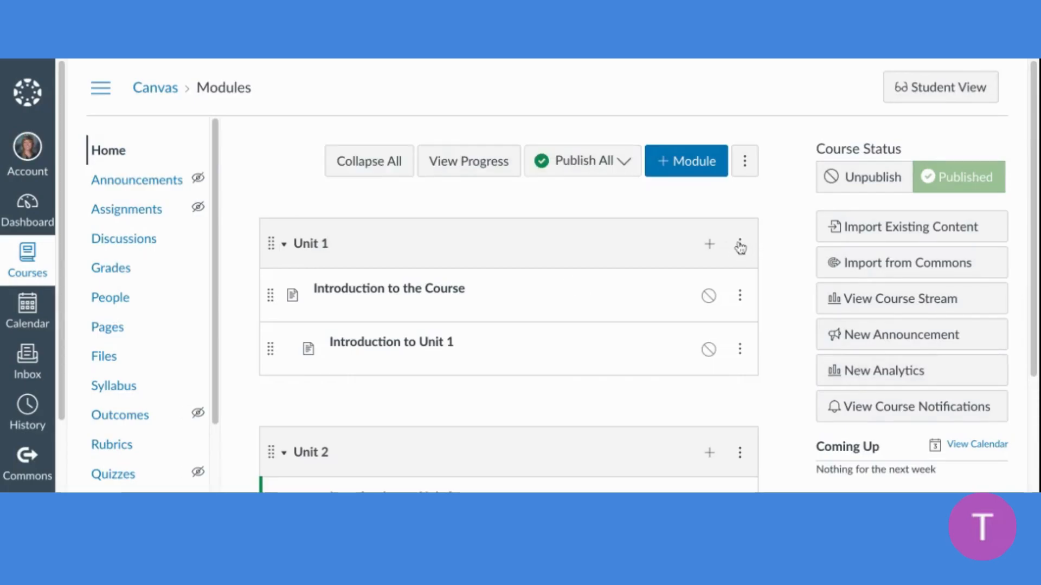
{"action": "left_click", "coordinate": [713, 244]}
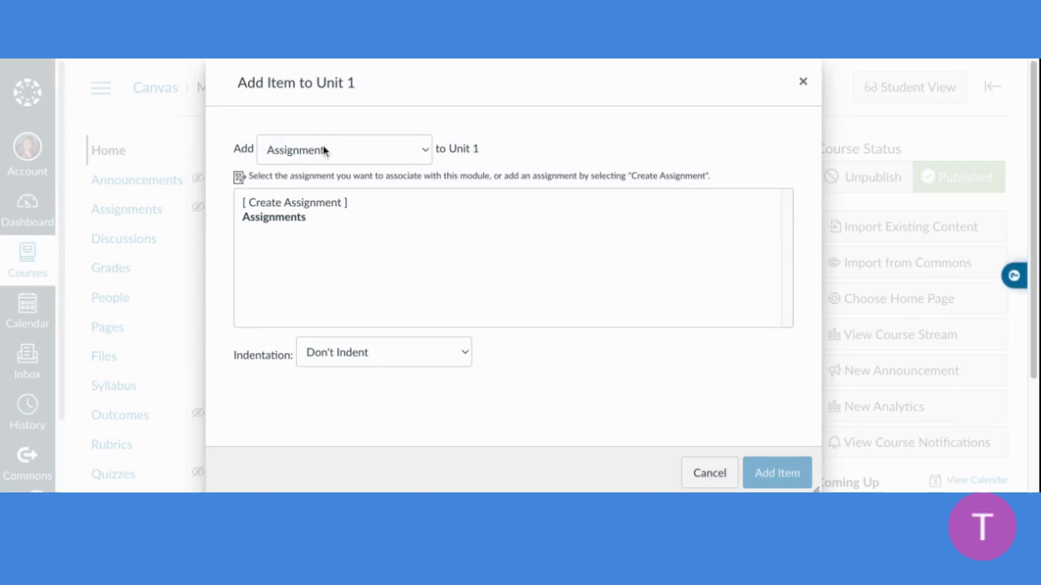
{"action": "left_click", "coordinate": [710, 478]}
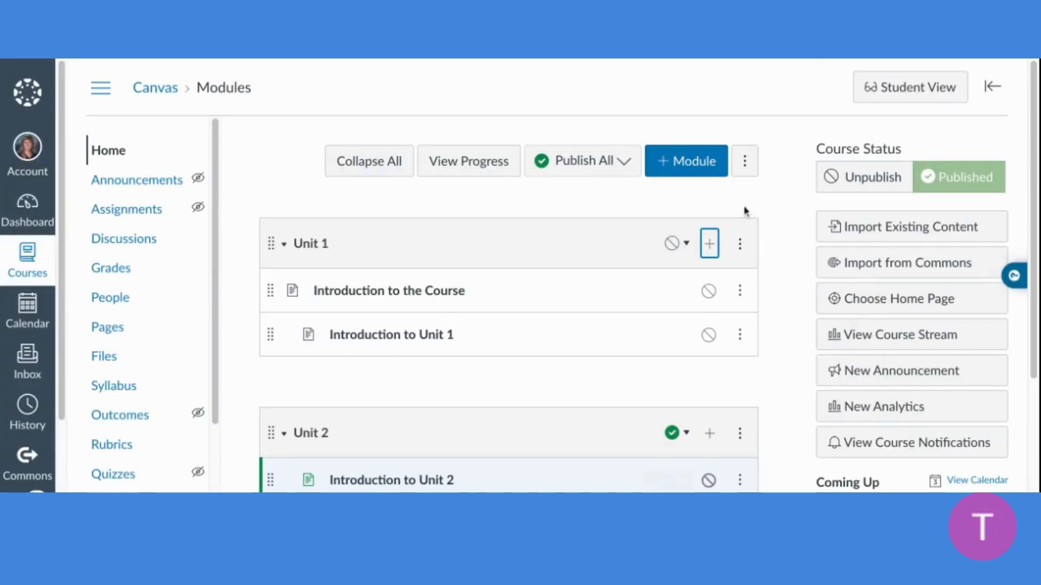
{"action": "left_click", "coordinate": [713, 246]}
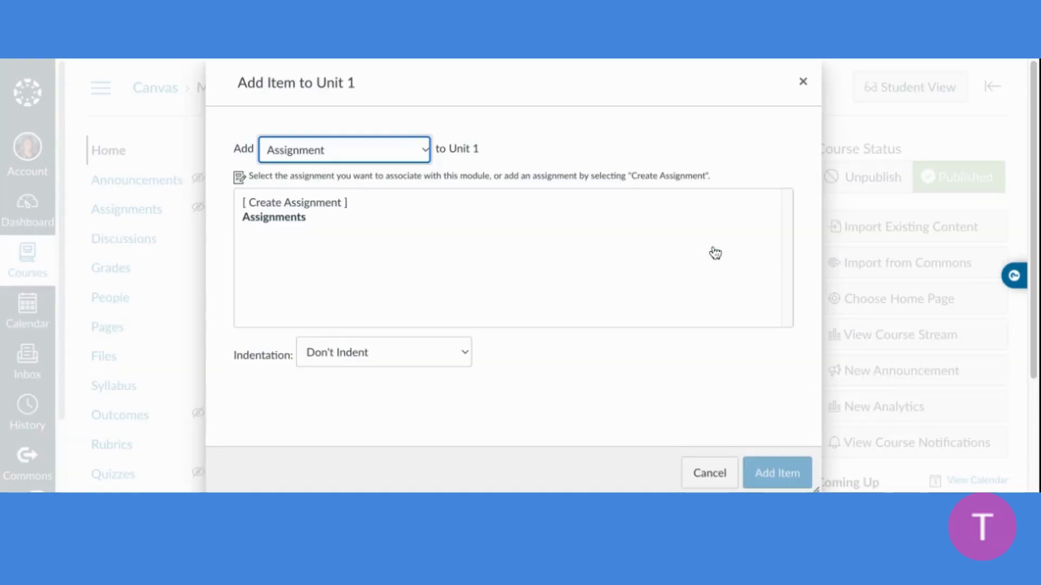
{"action": "left_click", "coordinate": [377, 160]}
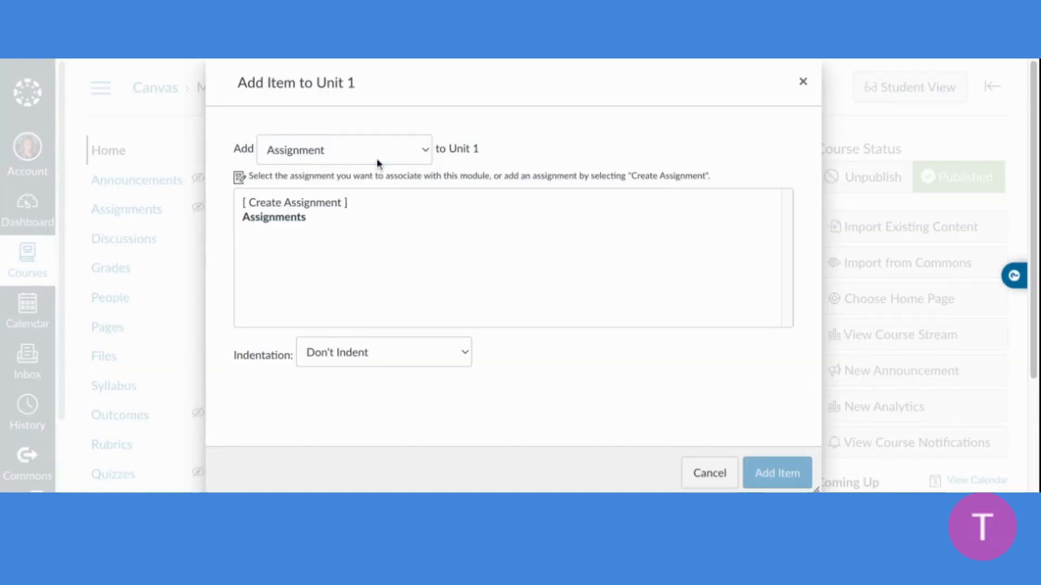
{"action": "left_click", "coordinate": [342, 251]}
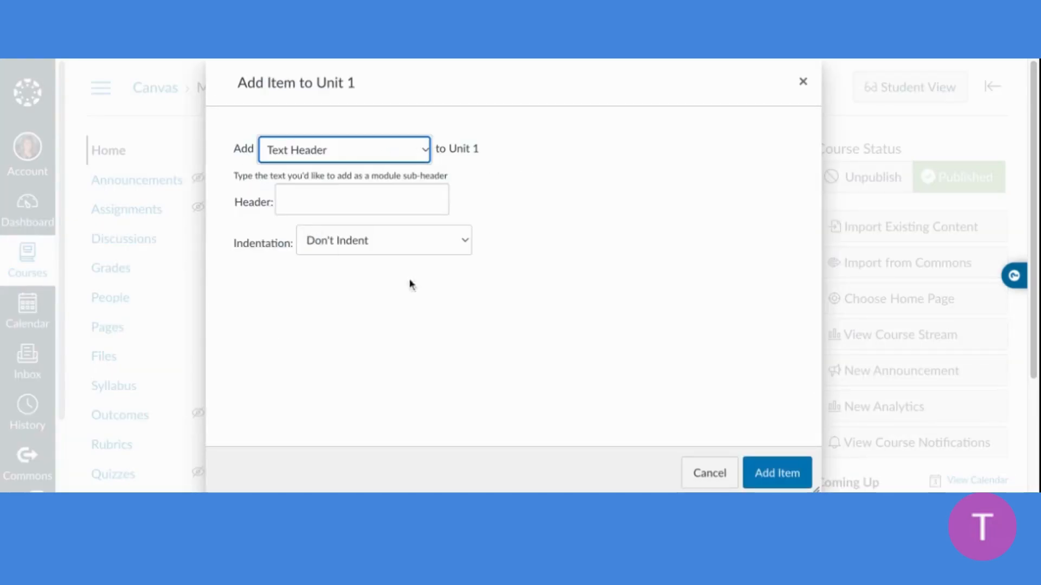
{"action": "left_click", "coordinate": [377, 190]}
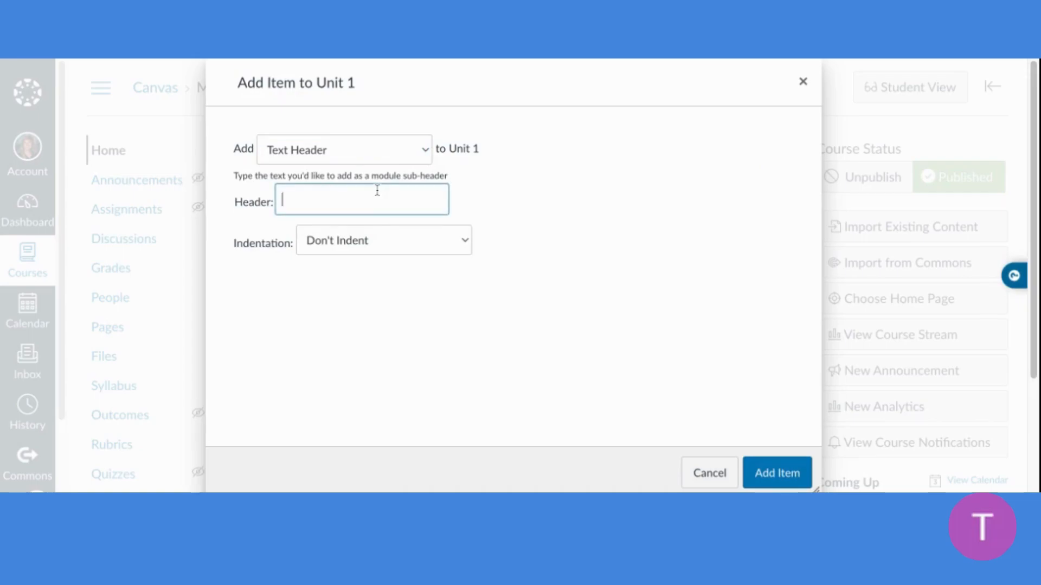
{"action": "type", "text": "Unit 1"}
{"action": "left_click", "coordinate": [770, 472]}
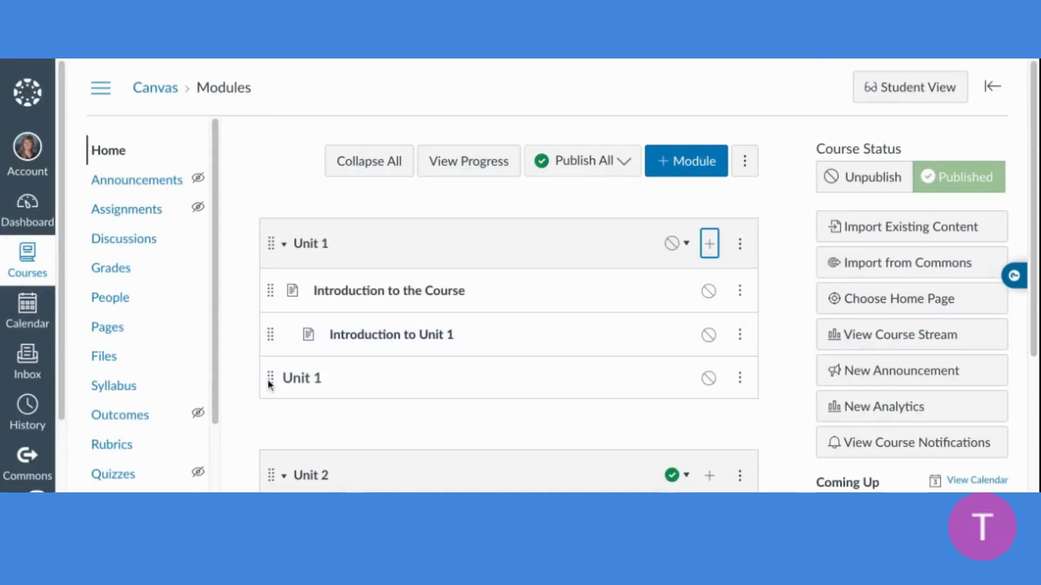
{"action": "left_click_drag", "start_coordinate": [269, 383], "coordinate": [270, 385]}
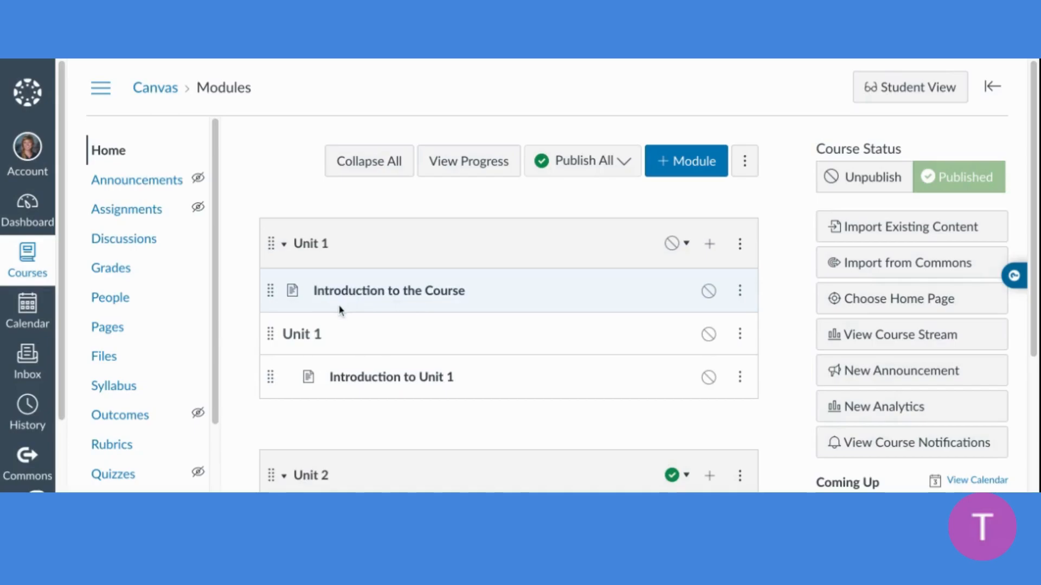
Look over the arrangement of items in the Unit 1 and Unit 2 modules
{"action": "scroll", "coordinate": [342, 309], "scroll_direction": "down", "scroll_amount": 3}
{"action": "scroll", "coordinate": [344, 239], "scroll_direction": "up", "scroll_amount": 3}
{"action": "scroll", "coordinate": [344, 239], "scroll_direction": "down", "scroll_amount": 1}
{"action": "scroll", "coordinate": [508, 276], "scroll_direction": "down", "scroll_amount": 3}
{"action": "scroll", "coordinate": [508, 276], "scroll_direction": "up", "scroll_amount": 4}
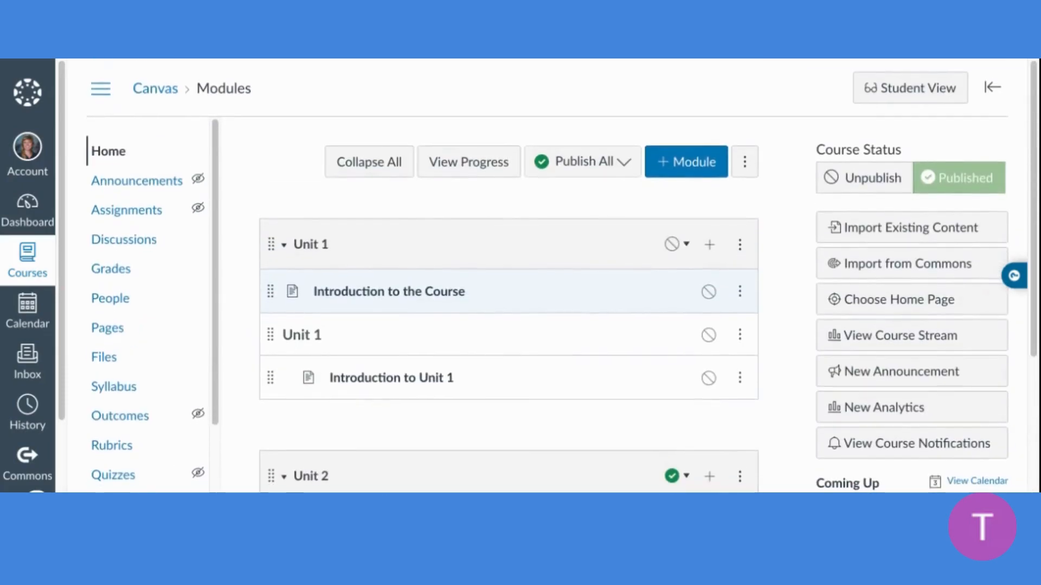
{"action": "scroll", "coordinate": [508, 276], "scroll_direction": "down", "scroll_amount": 2}
{"action": "scroll", "coordinate": [508, 276], "scroll_direction": "down", "scroll_amount": 2}
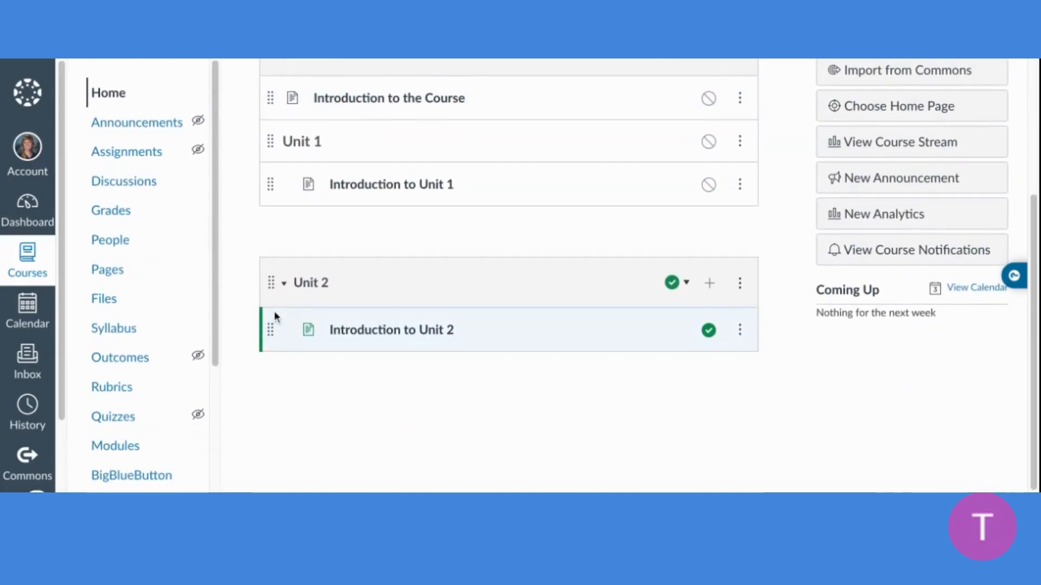